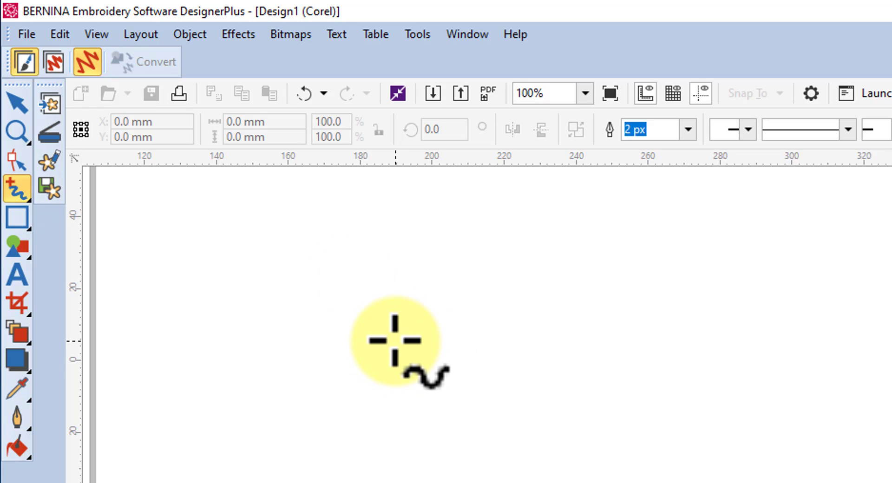
- Draw a freehand wavy curve about 124 mm wide and a shorter one about 21 mm wide beneath its end
{"action": "mouse_move", "coordinate": [381, 350]}
{"action": "left_mouse_down"}
{"action": "mouse_move", "coordinate": [403, 335]}
{"action": "mouse_move", "coordinate": [532, 365]}
{"action": "mouse_move", "coordinate": [663, 324]}
{"action": "mouse_move", "coordinate": [781, 372]}
{"action": "mouse_move", "coordinate": [821, 378]}
{"action": "left_mouse_up"}
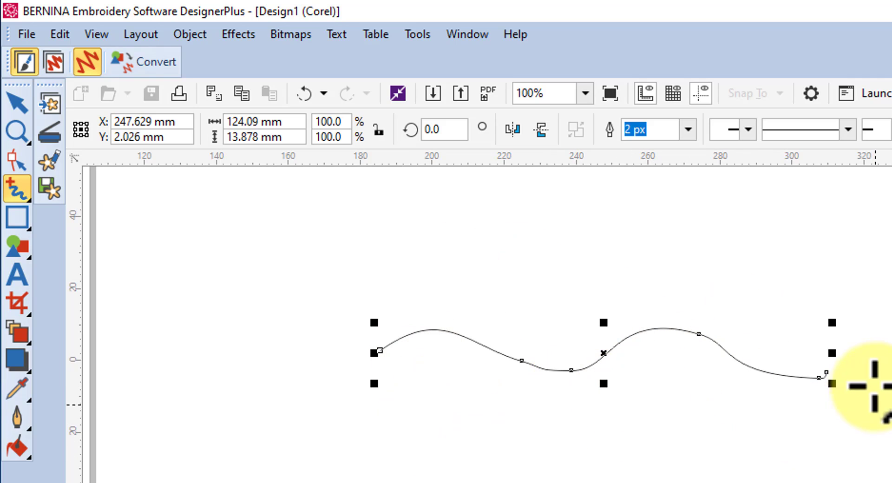
{"action": "scroll", "coordinate": [825, 379], "scroll_direction": "up", "scroll_amount": 3}
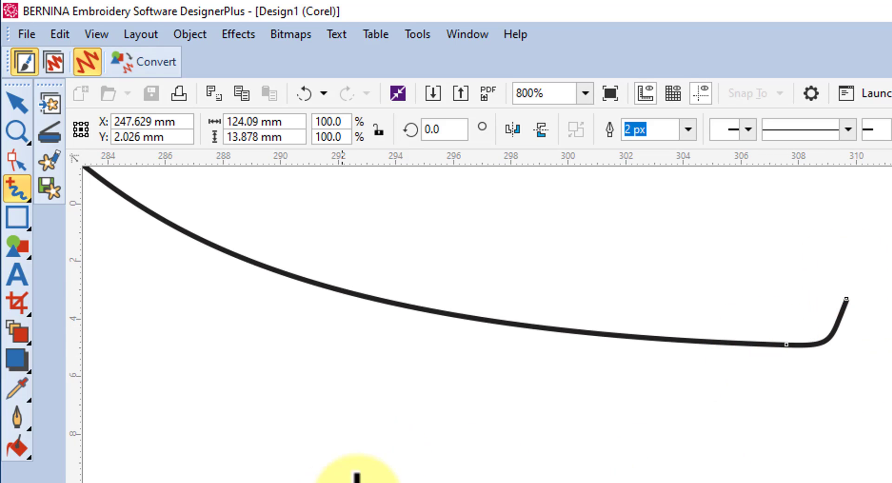
{"action": "left_click_drag", "start_coordinate": [878, 482], "coordinate": [866, 474]}
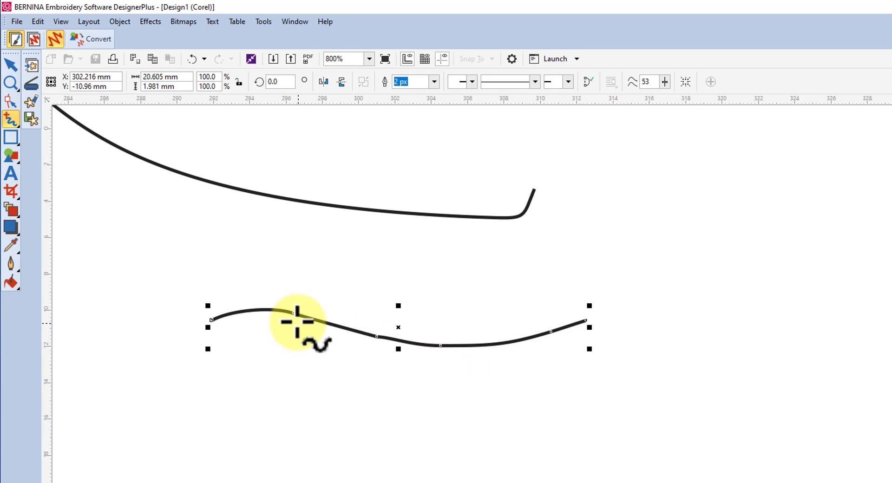
- Examine the nodes and the smoothness of the line along the short lower curve at high magnification
{"action": "scroll", "coordinate": [295, 323], "scroll_direction": "up", "scroll_amount": 1}
{"action": "scroll", "coordinate": [274, 324], "scroll_direction": "up", "scroll_amount": 1}
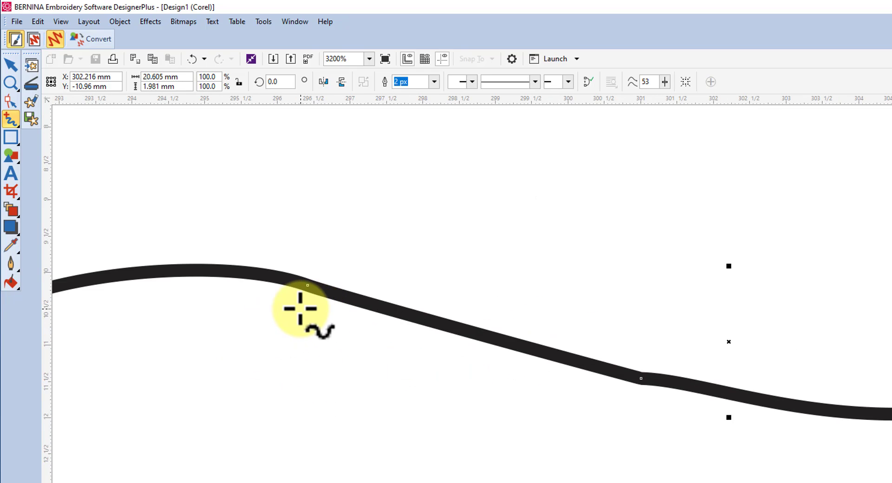
{"action": "scroll", "coordinate": [301, 308], "scroll_direction": "down", "scroll_amount": 1}
{"action": "scroll", "coordinate": [472, 352], "scroll_direction": "up", "scroll_amount": 1}
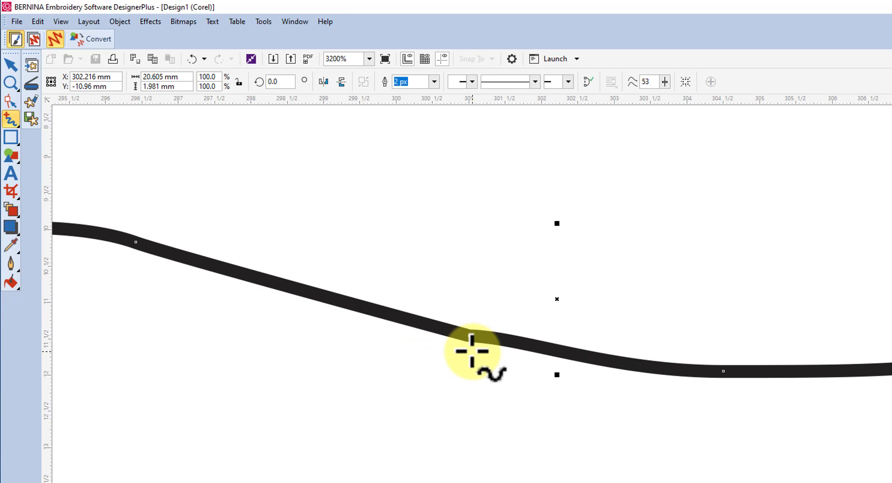
{"action": "scroll", "coordinate": [472, 352], "scroll_direction": "down", "scroll_amount": 1}
{"action": "scroll", "coordinate": [480, 339], "scroll_direction": "up", "scroll_amount": 1}
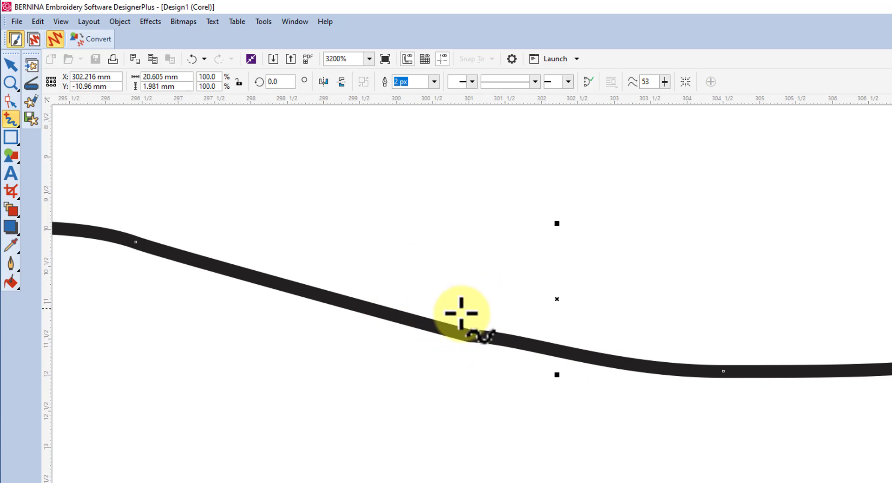
{"action": "left_click", "coordinate": [469, 334]}
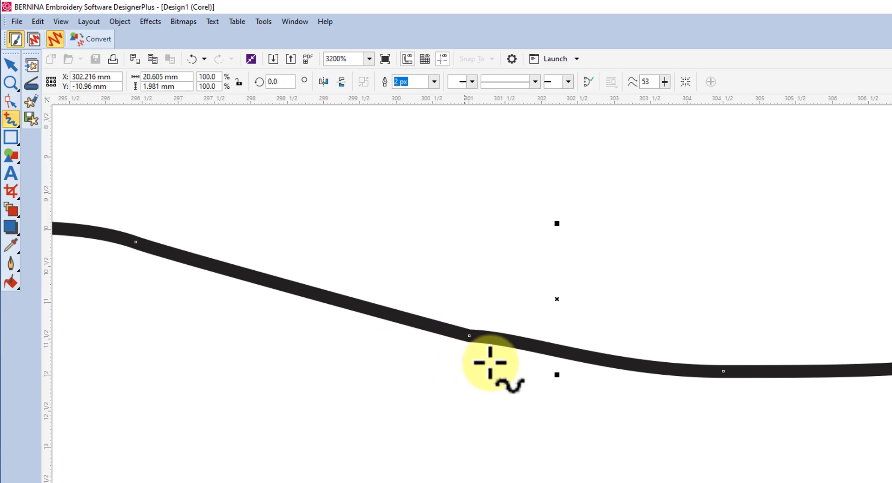
{"action": "double_click", "coordinate": [469, 336]}
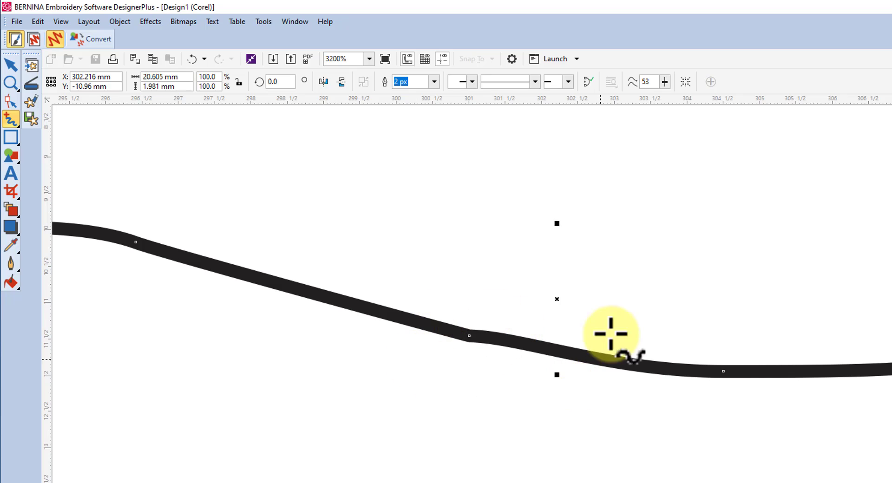
- Set the freehand smoothing to 80 and draw a gentle curve about 17 mm wide below the short curve
{"action": "scroll", "coordinate": [578, 327], "scroll_direction": "down", "scroll_amount": 1}
{"action": "scroll", "coordinate": [576, 326], "scroll_direction": "down", "scroll_amount": 1}
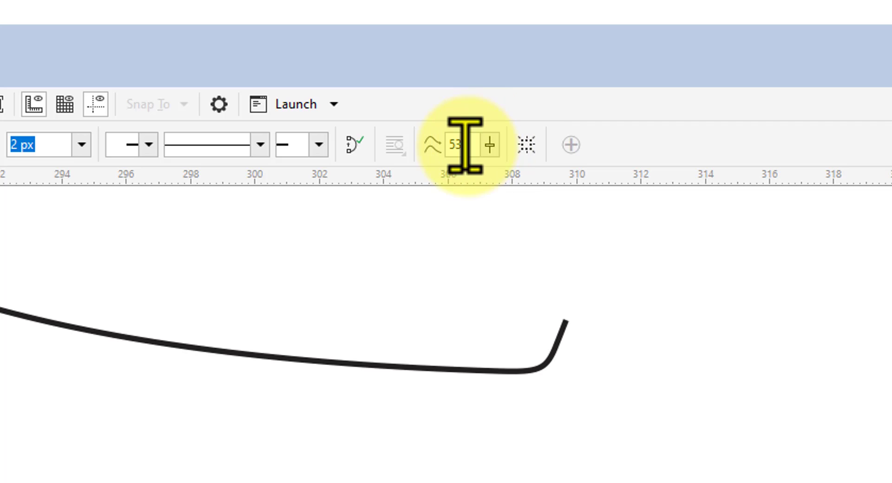
{"action": "left_click", "coordinate": [490, 147]}
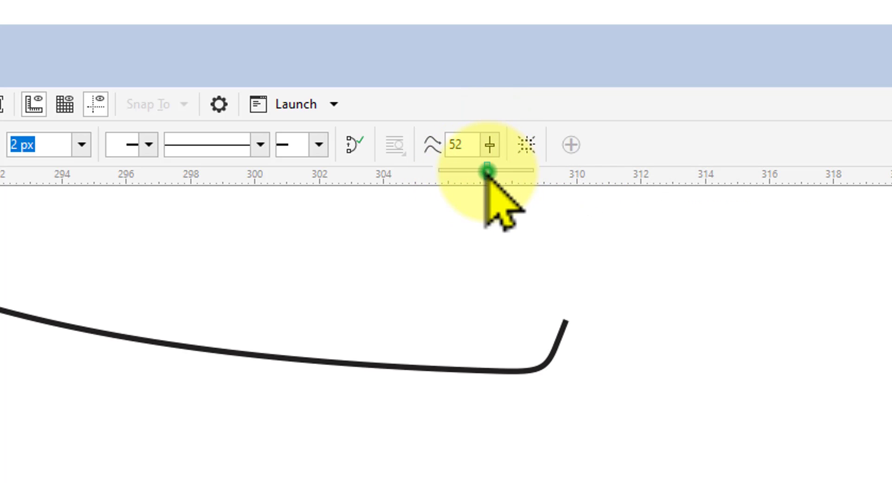
{"action": "left_click_drag", "start_coordinate": [487, 173], "coordinate": [514, 174]}
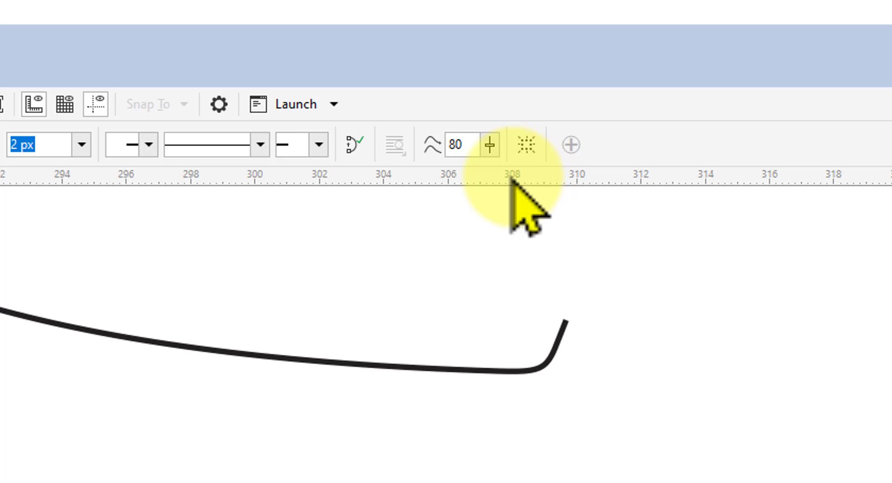
{"action": "mouse_move", "coordinate": [177, 331]}
{"action": "left_mouse_down"}
{"action": "mouse_move", "coordinate": [209, 318]}
{"action": "mouse_move", "coordinate": [419, 307]}
{"action": "left_mouse_up"}
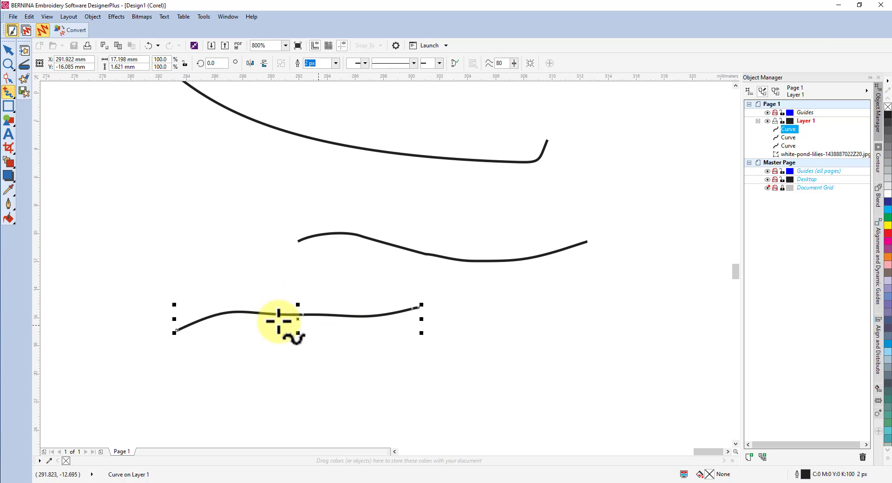
- Draw a freehand diagonal line about 7 mm wide and two C-shaped arcs about 9 mm and 7 mm tall among the sample curves
{"action": "left_click", "coordinate": [233, 174]}
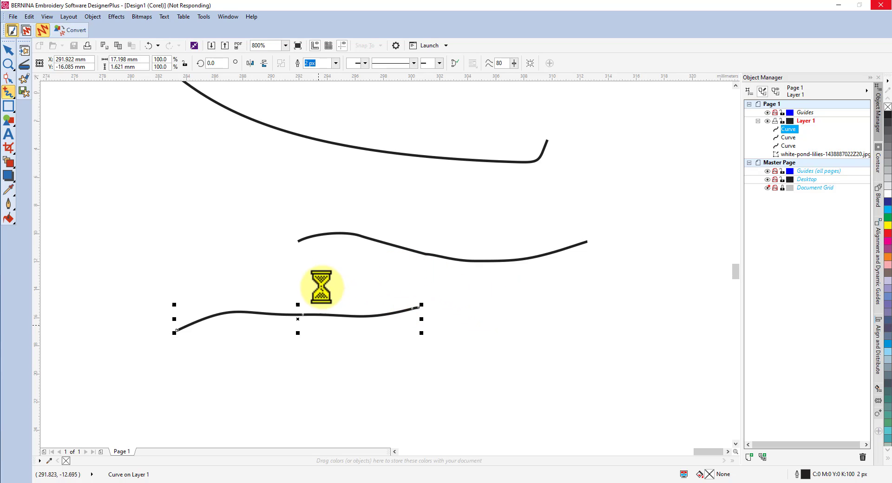
{"action": "left_click_drag", "start_coordinate": [159, 226], "coordinate": [252, 180]}
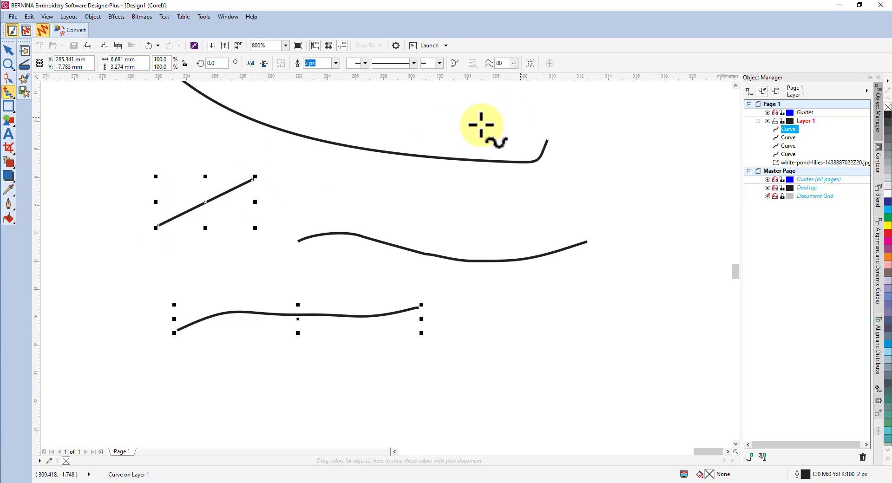
{"action": "mouse_move", "coordinate": [601, 180]}
{"action": "left_mouse_down"}
{"action": "mouse_move", "coordinate": [622, 181]}
{"action": "mouse_move", "coordinate": [677, 233]}
{"action": "mouse_move", "coordinate": [647, 303]}
{"action": "left_mouse_up"}
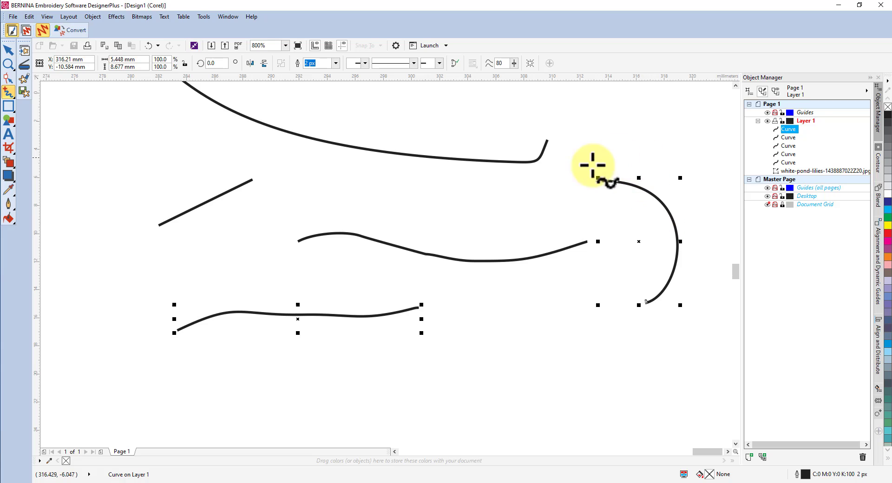
{"action": "mouse_move", "coordinate": [563, 285]}
{"action": "left_mouse_down"}
{"action": "mouse_move", "coordinate": [528, 299]}
{"action": "mouse_move", "coordinate": [514, 336]}
{"action": "mouse_move", "coordinate": [522, 363]}
{"action": "mouse_move", "coordinate": [564, 382]}
{"action": "left_mouse_up"}
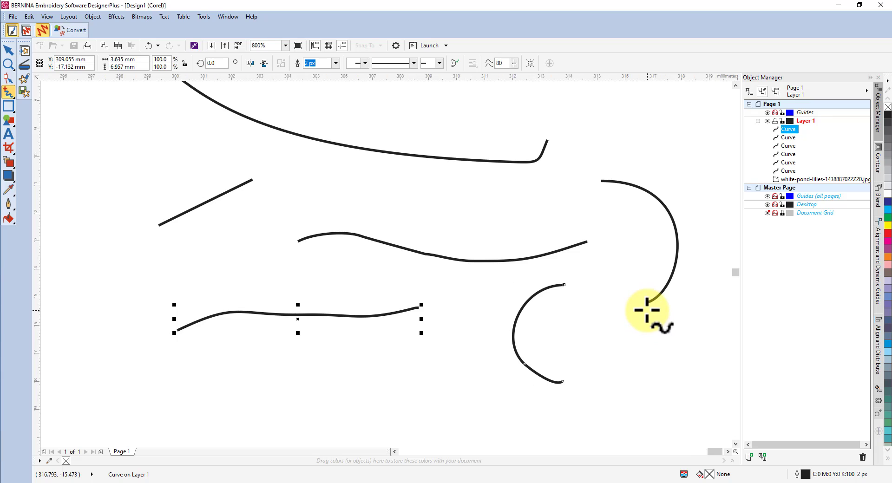
- Draw a freehand arc in the empty area beside the sample curves and rotate it to about 138.8 degrees
{"action": "scroll", "coordinate": [648, 311], "scroll_direction": "up", "scroll_amount": 5}
{"action": "scroll", "coordinate": [631, 181], "scroll_direction": "down", "scroll_amount": 5}
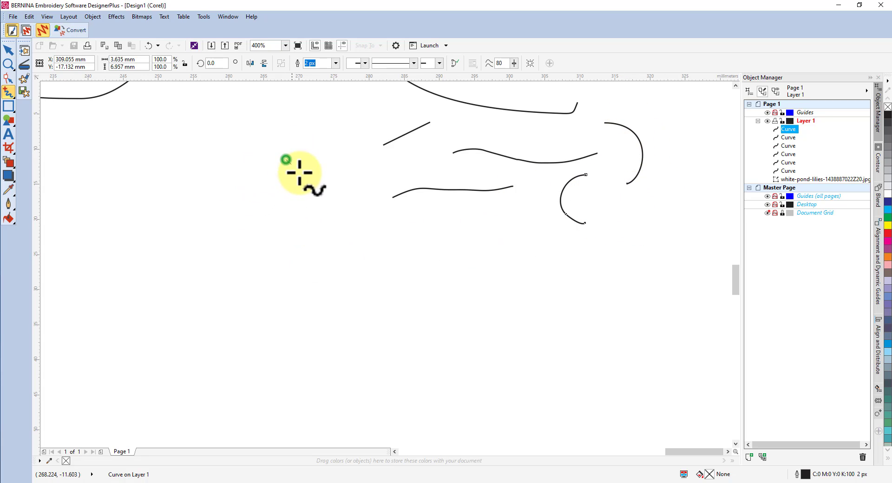
{"action": "left_click_drag", "start_coordinate": [286, 159], "coordinate": [276, 275]}
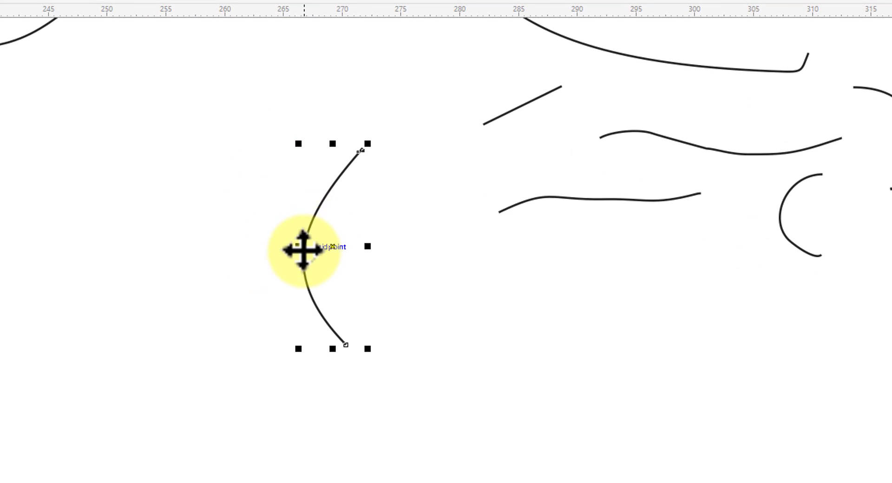
{"action": "left_click", "coordinate": [309, 237]}
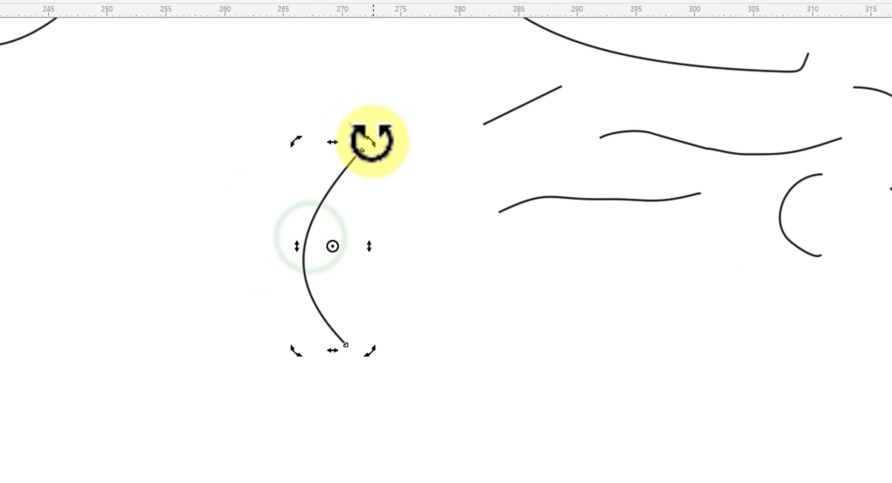
{"action": "left_click_drag", "start_coordinate": [373, 141], "coordinate": [417, 198]}
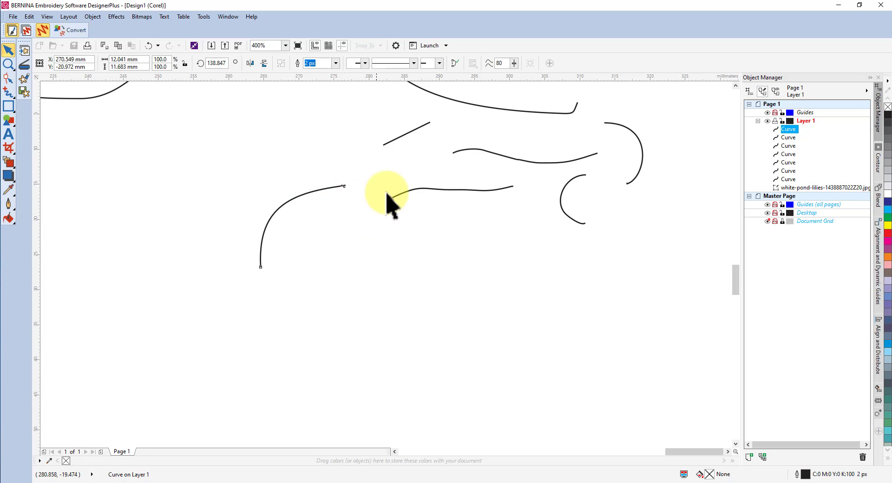
- Trace the lower-right petal of the upper-right water lily with a freehand curve about 26 mm wide and colour its outline red
{"action": "scroll", "coordinate": [375, 170], "scroll_direction": "down", "scroll_amount": 5}
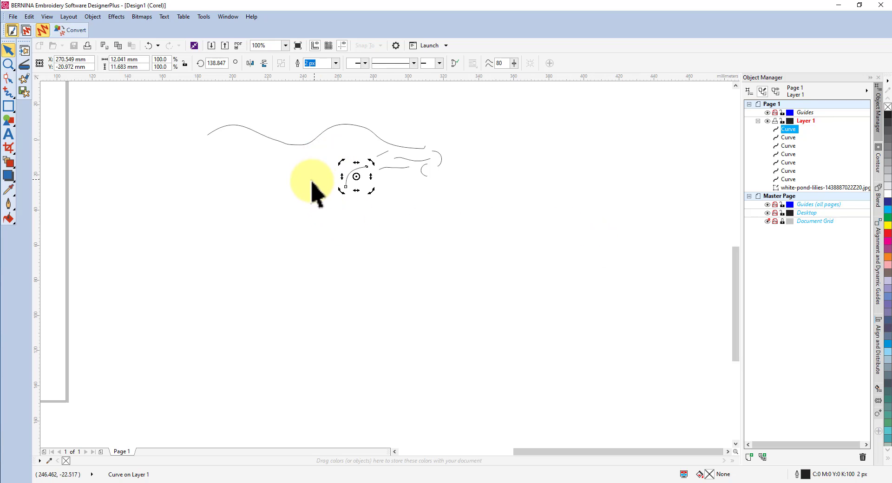
{"action": "scroll", "coordinate": [315, 172], "scroll_direction": "down", "scroll_amount": 4}
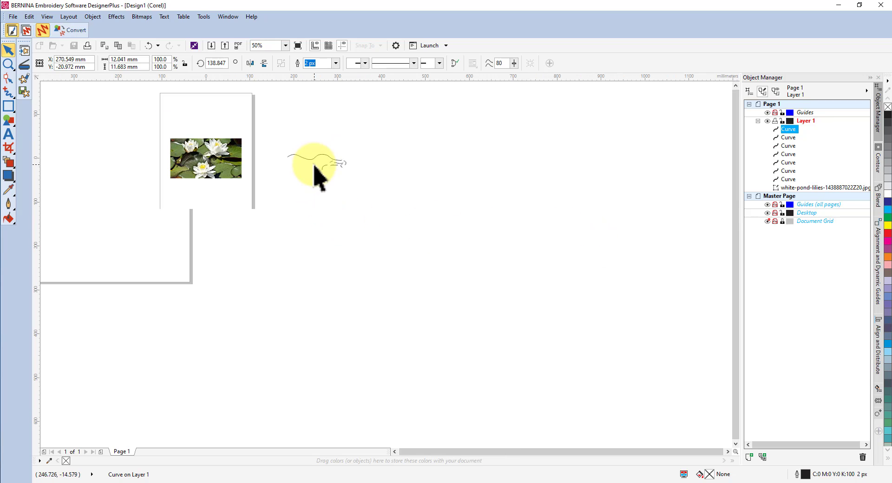
{"action": "scroll", "coordinate": [194, 153], "scroll_direction": "up", "scroll_amount": 2}
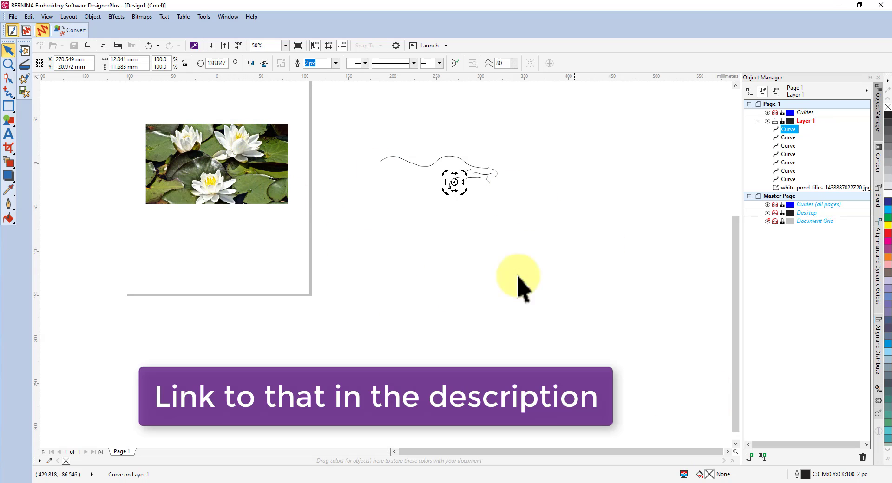
{"action": "scroll", "coordinate": [207, 131], "scroll_direction": "up", "scroll_amount": 2}
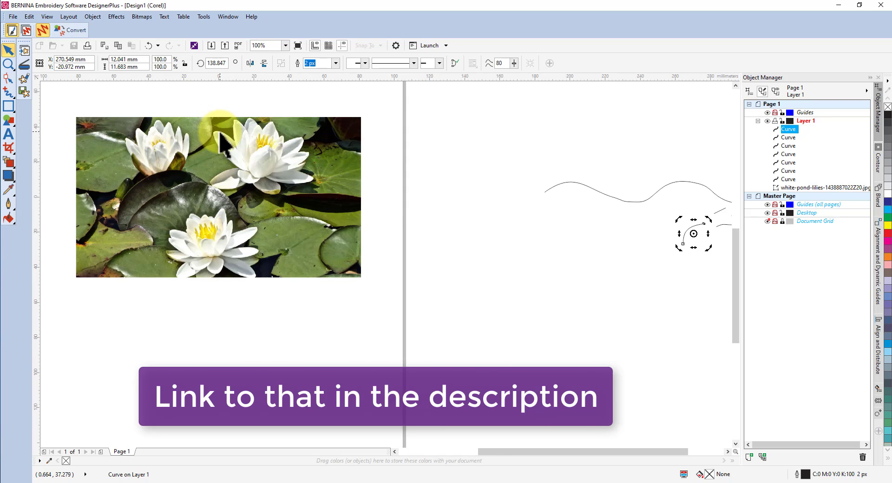
{"action": "scroll", "coordinate": [220, 134], "scroll_direction": "up", "scroll_amount": 2}
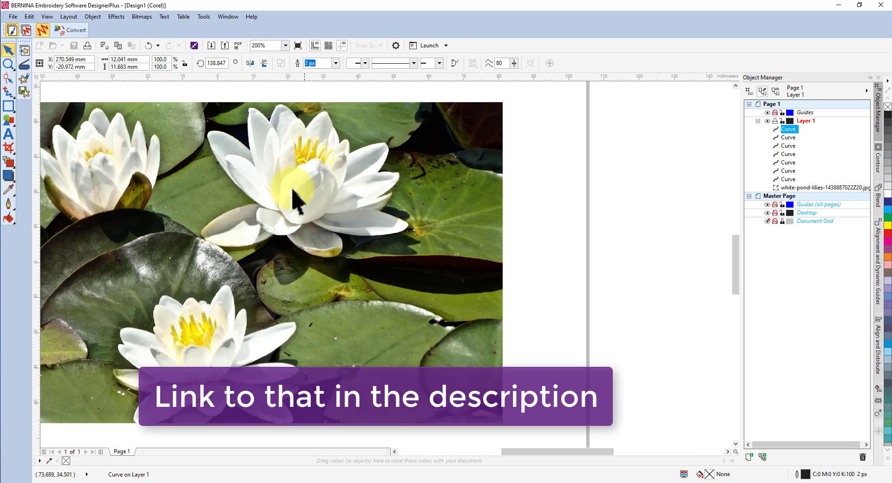
{"action": "left_click", "coordinate": [7, 91]}
{"action": "mouse_move", "coordinate": [314, 226]}
{"action": "left_mouse_down"}
{"action": "mouse_move", "coordinate": [378, 238]}
{"action": "mouse_move", "coordinate": [392, 215]}
{"action": "mouse_move", "coordinate": [406, 226]}
{"action": "left_mouse_up"}
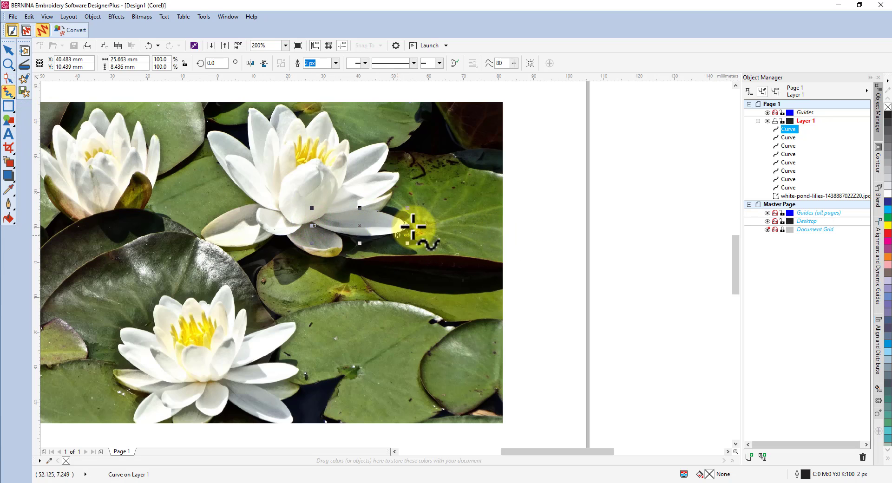
{"action": "scroll", "coordinate": [361, 229], "scroll_direction": "up", "scroll_amount": 2}
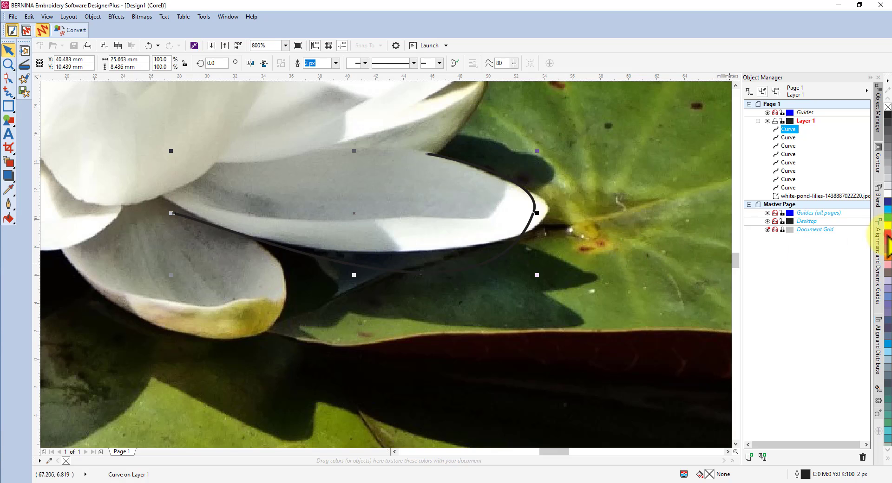
{"action": "right_click", "coordinate": [888, 235]}
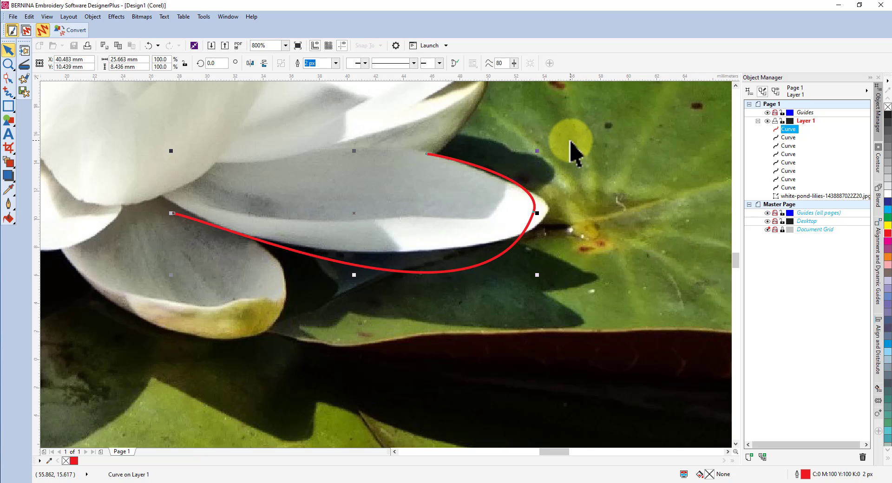
- Draw a bending freehand curve about 60 mm wide and 27 mm tall between the page and the earlier sample curves
{"action": "scroll", "coordinate": [569, 140], "scroll_direction": "down", "scroll_amount": 4}
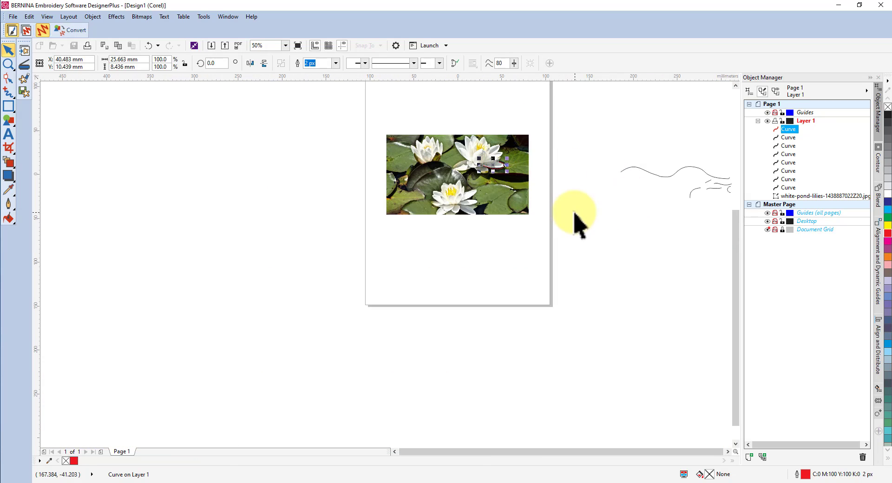
{"action": "left_click", "coordinate": [8, 92]}
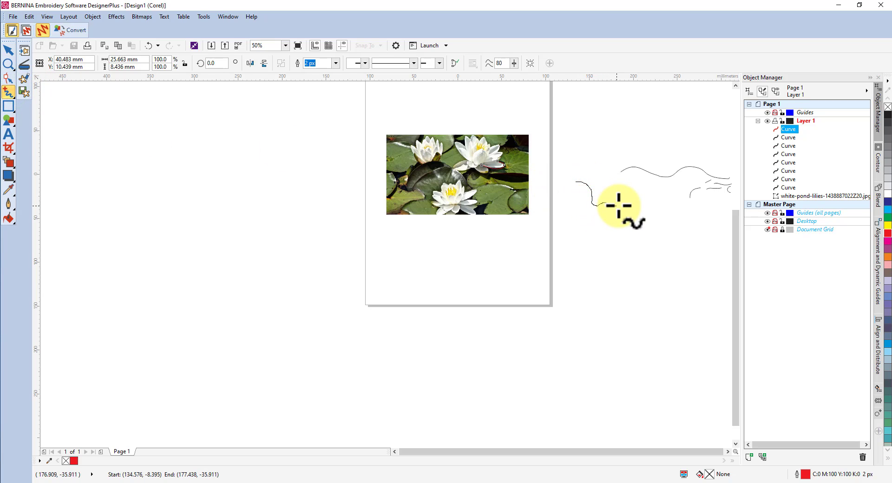
{"action": "scroll", "coordinate": [606, 228], "scroll_direction": "up", "scroll_amount": 3}
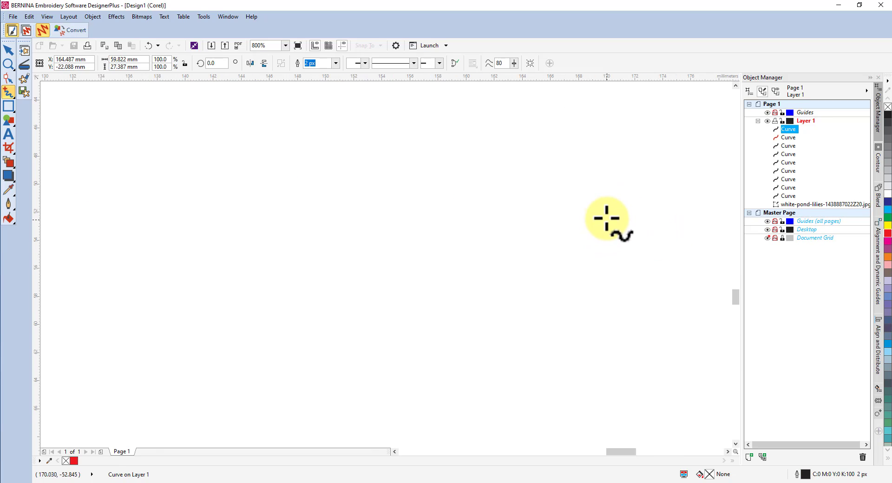
{"action": "scroll", "coordinate": [601, 130], "scroll_direction": "up", "scroll_amount": 1}
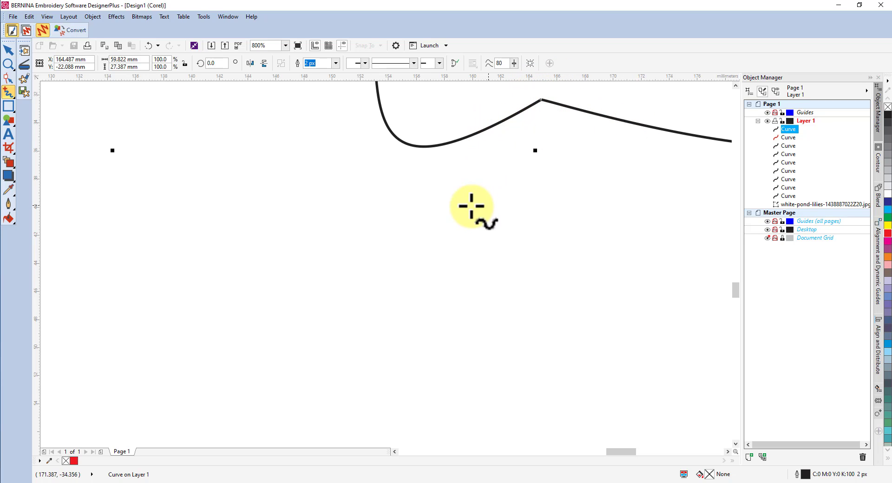
{"action": "scroll", "coordinate": [498, 157], "scroll_direction": "down", "scroll_amount": 3}
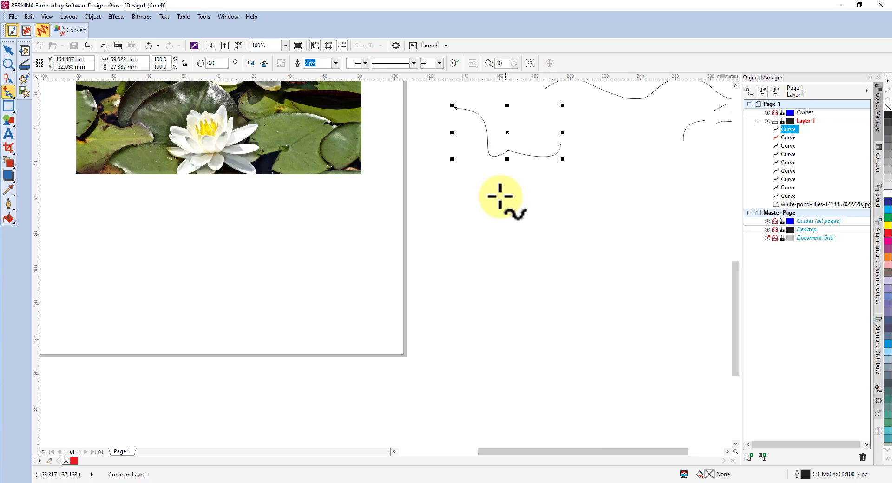
- Draw another bending freehand curve about 79 mm wide and 28 mm tall directly beneath the previous one
{"action": "mouse_move", "coordinate": [471, 191]}
{"action": "left_mouse_down"}
{"action": "mouse_move", "coordinate": [502, 211]}
{"action": "mouse_move", "coordinate": [505, 234]}
{"action": "mouse_move", "coordinate": [539, 223]}
{"action": "mouse_move", "coordinate": [587, 228]}
{"action": "mouse_move", "coordinate": [610, 189]}
{"action": "left_mouse_up"}
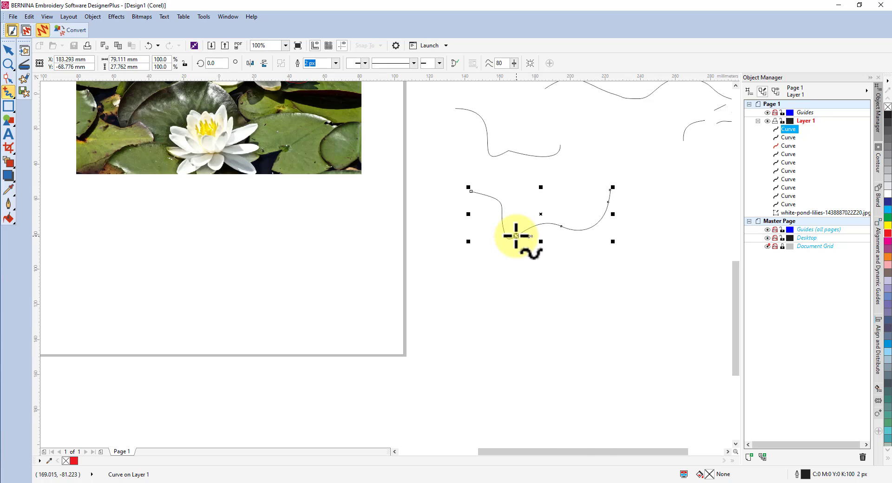
{"action": "scroll", "coordinate": [516, 236], "scroll_direction": "up", "scroll_amount": 4}
{"action": "scroll", "coordinate": [490, 211], "scroll_direction": "down", "scroll_amount": 3}
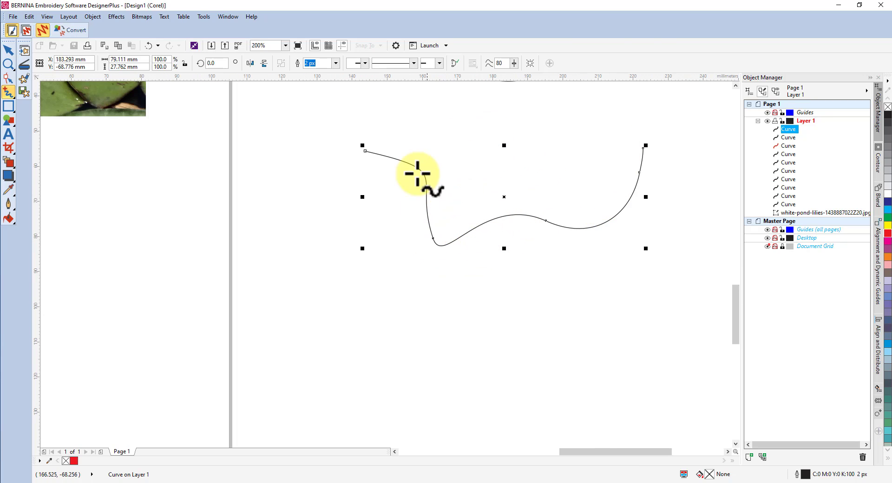
- Switch from freehand drawing to the Pen tool, with the water lily picture enlarged in view
{"action": "scroll", "coordinate": [418, 173], "scroll_direction": "down", "scroll_amount": 4}
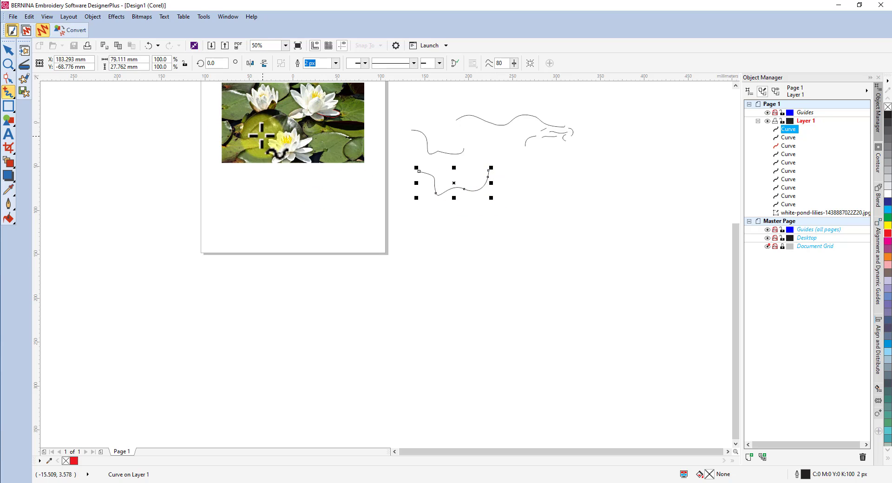
{"action": "left_click_drag", "start_coordinate": [734, 234], "coordinate": [734, 195]}
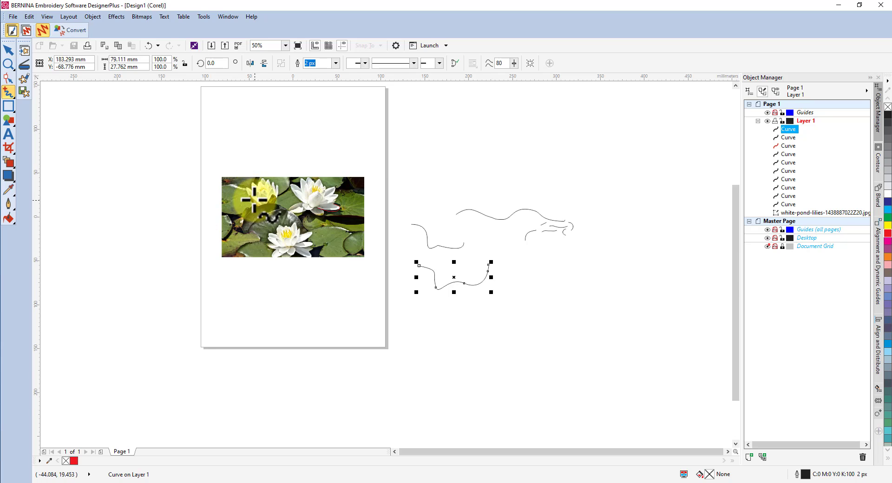
{"action": "scroll", "coordinate": [254, 200], "scroll_direction": "up", "scroll_amount": 3}
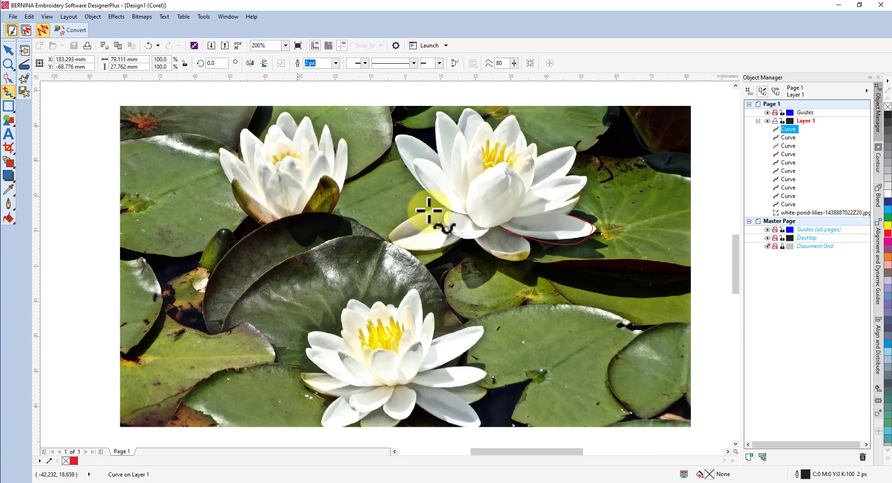
{"action": "scroll", "coordinate": [482, 211], "scroll_direction": "up", "scroll_amount": 1}
{"action": "scroll", "coordinate": [516, 205], "scroll_direction": "down", "scroll_amount": 1}
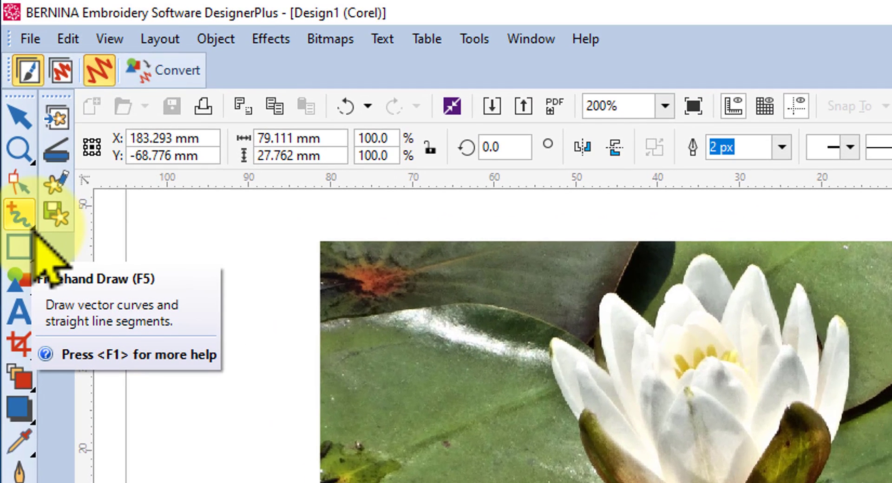
{"action": "left_click", "coordinate": [31, 227]}
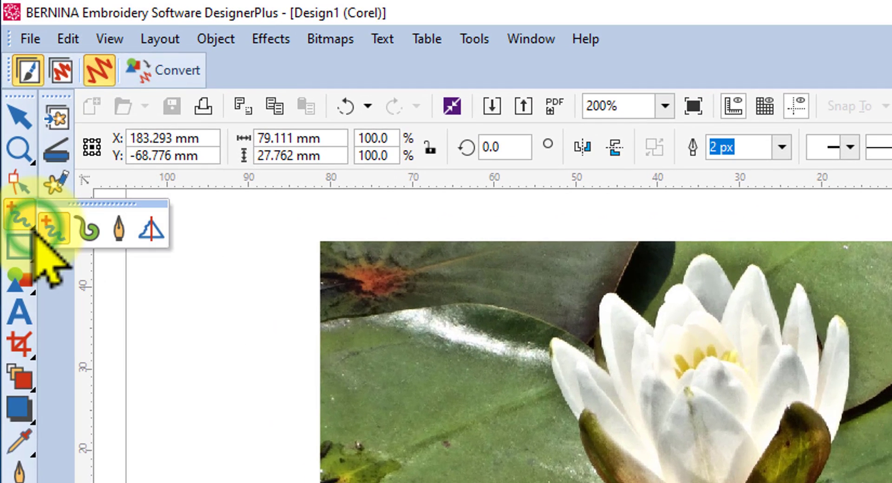
{"action": "left_click", "coordinate": [118, 229]}
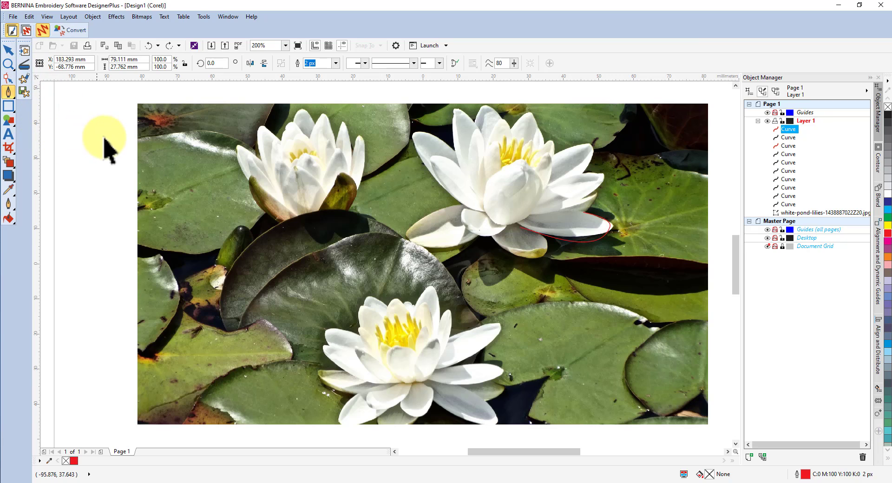
- With nothing selected, make red the default outline colour for new Graphic objects in the document
{"action": "scroll", "coordinate": [106, 154], "scroll_direction": "down", "scroll_amount": 2}
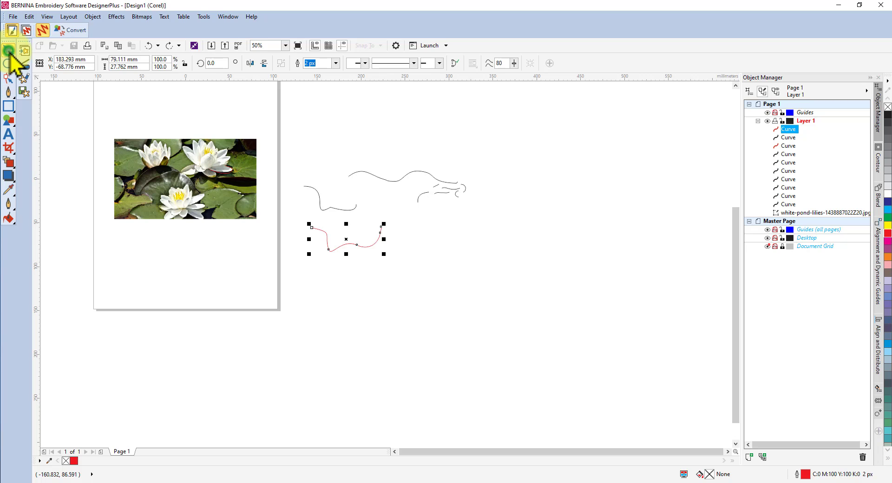
{"action": "left_click", "coordinate": [560, 190]}
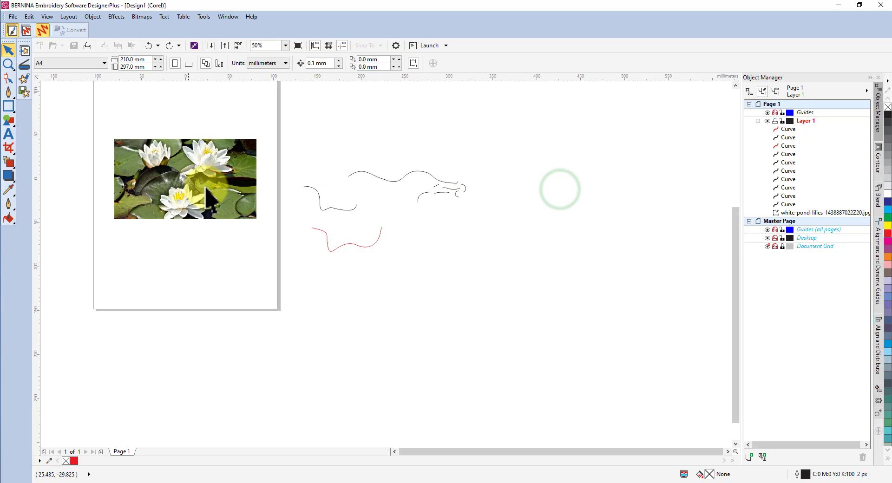
{"action": "scroll", "coordinate": [195, 159], "scroll_direction": "up", "scroll_amount": 3}
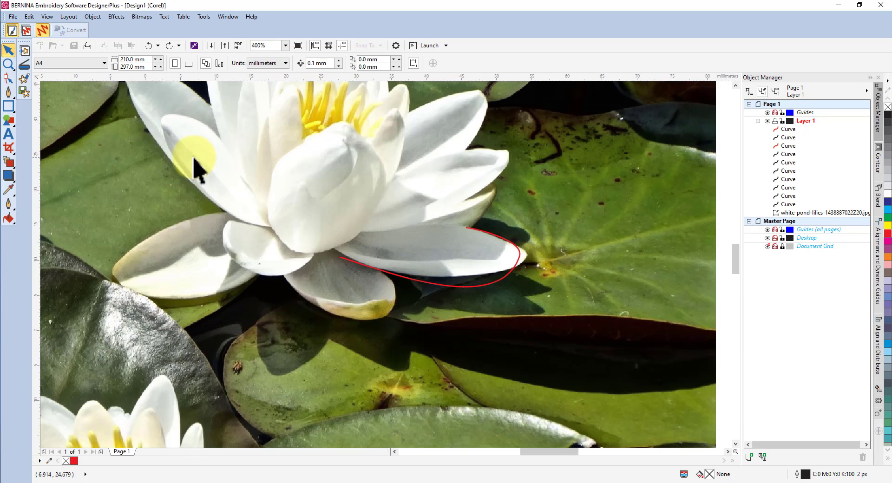
{"action": "scroll", "coordinate": [556, 451], "scroll_direction": "left", "scroll_amount": 3}
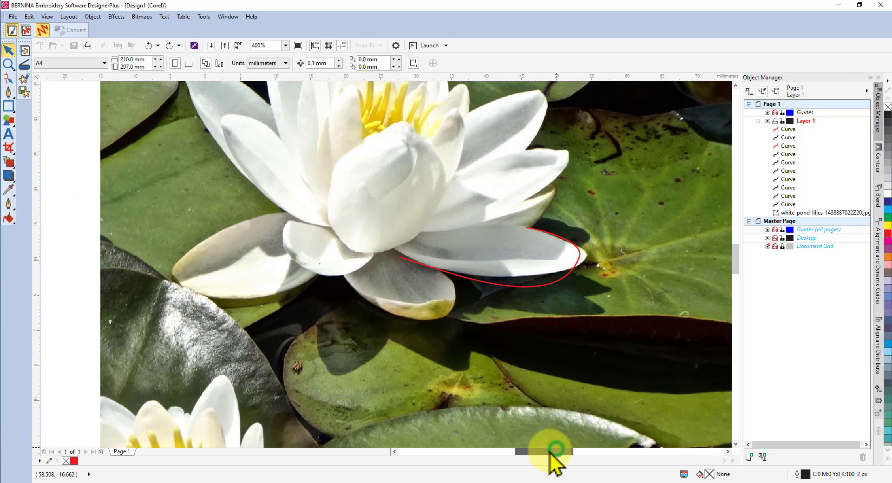
{"action": "left_click_drag", "start_coordinate": [735, 254], "coordinate": [737, 245]}
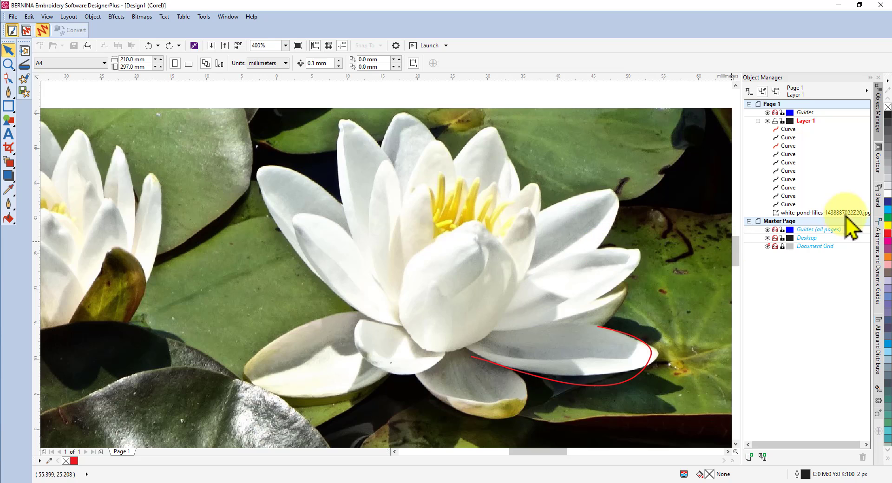
{"action": "left_click", "coordinate": [887, 235]}
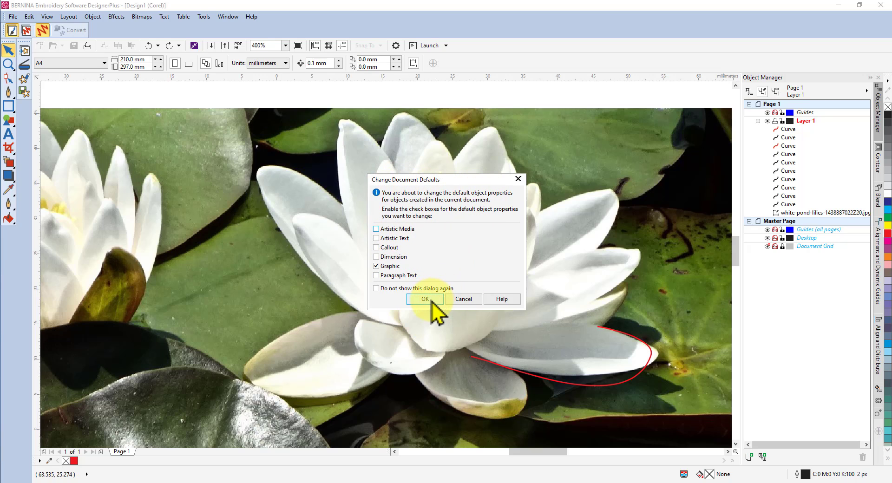
{"action": "left_click", "coordinate": [425, 299]}
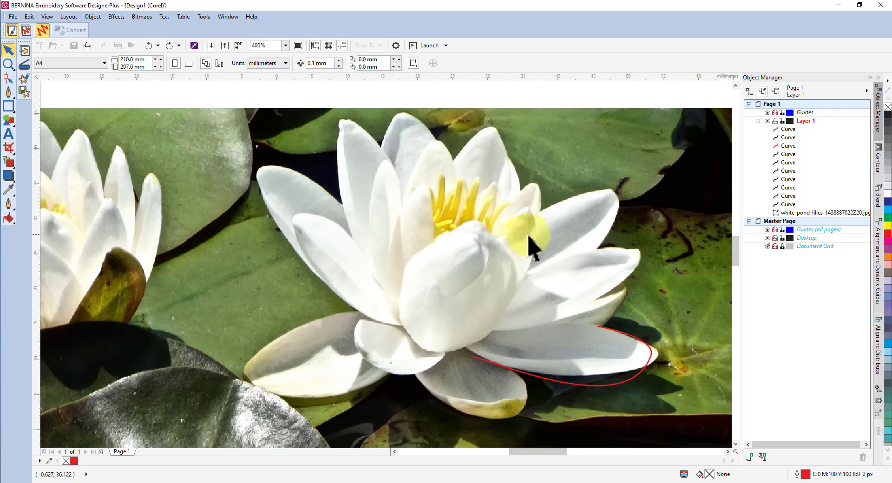
- Draw a wavy curve of three smooth segments with the Pen tool, starting in the empty area beside the page and ending over the page
{"action": "scroll", "coordinate": [530, 242], "scroll_direction": "down", "scroll_amount": 5}
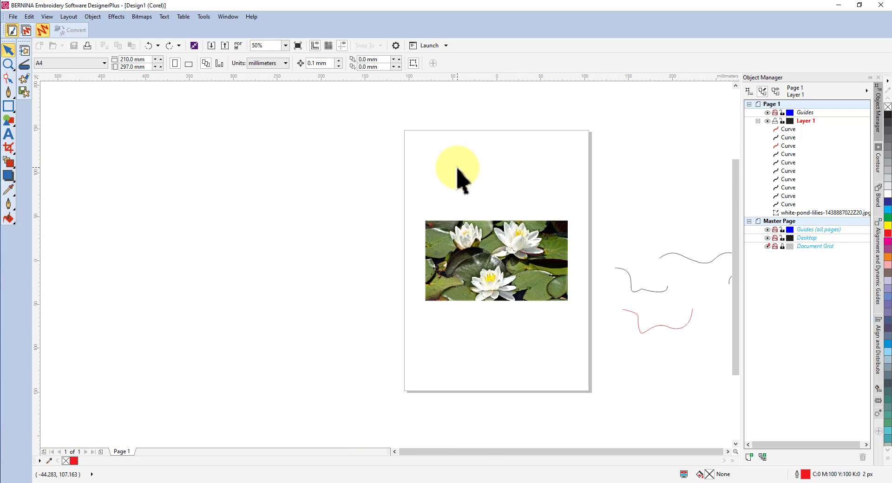
{"action": "left_click", "coordinate": [8, 92]}
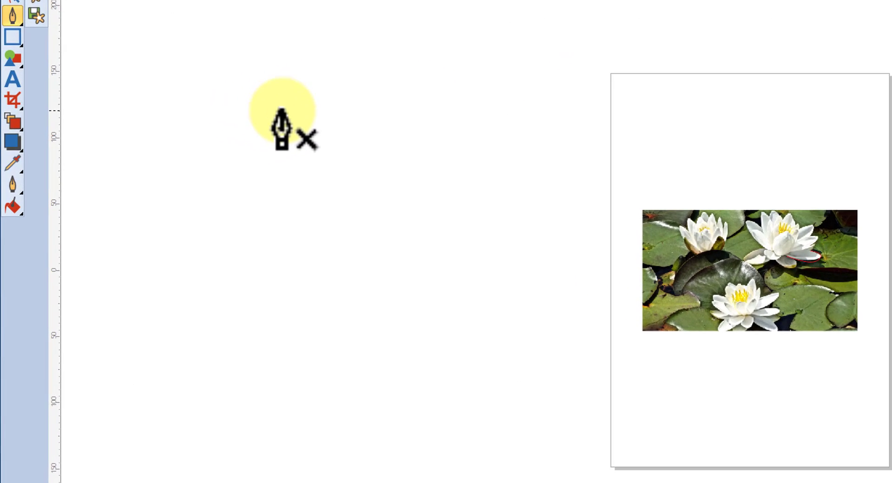
{"action": "left_click_drag", "start_coordinate": [186, 155], "coordinate": [221, 158]}
{"action": "left_click_drag", "start_coordinate": [367, 103], "coordinate": [405, 66]}
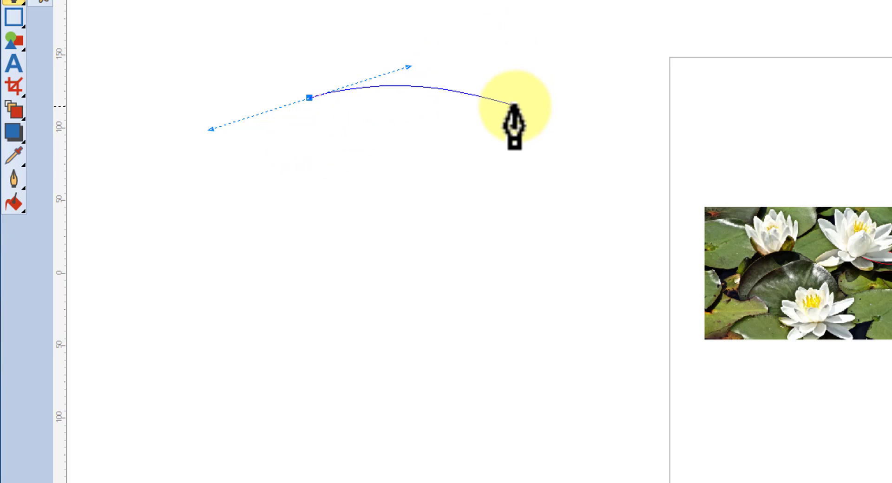
{"action": "left_click_drag", "start_coordinate": [526, 124], "coordinate": [632, 218]}
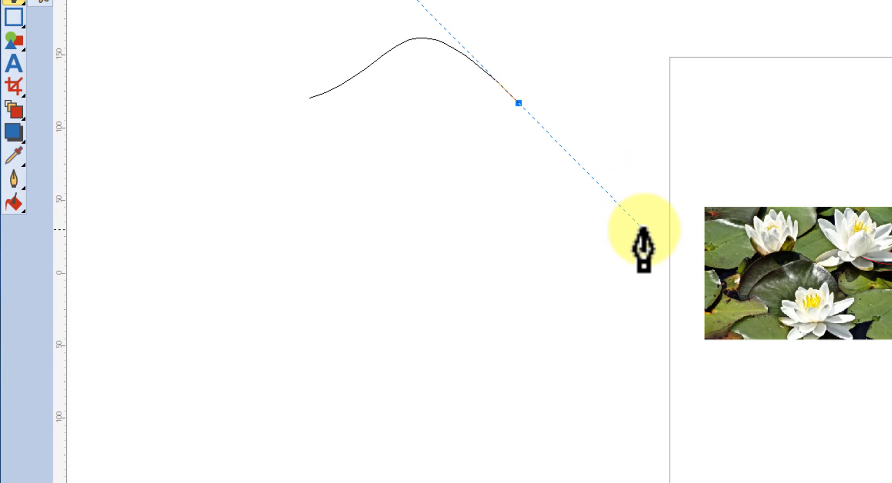
{"action": "left_click_drag", "start_coordinate": [650, 231], "coordinate": [576, 47]}
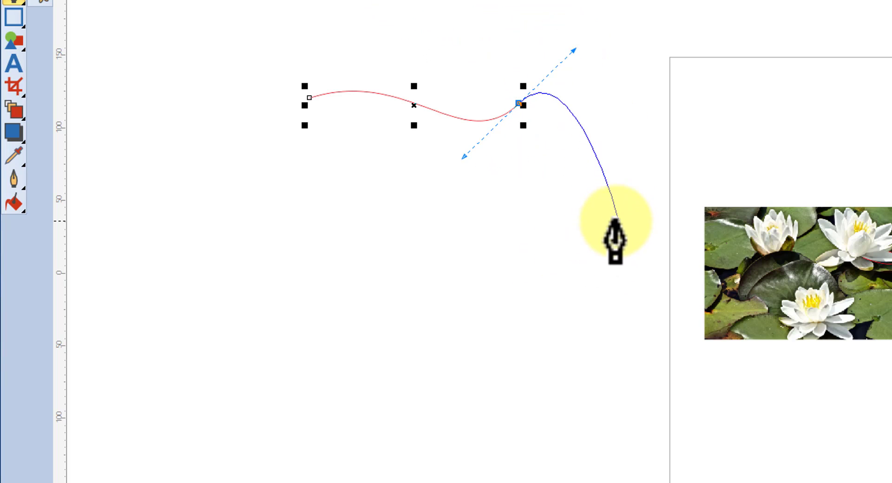
{"action": "key", "text": "Escape"}
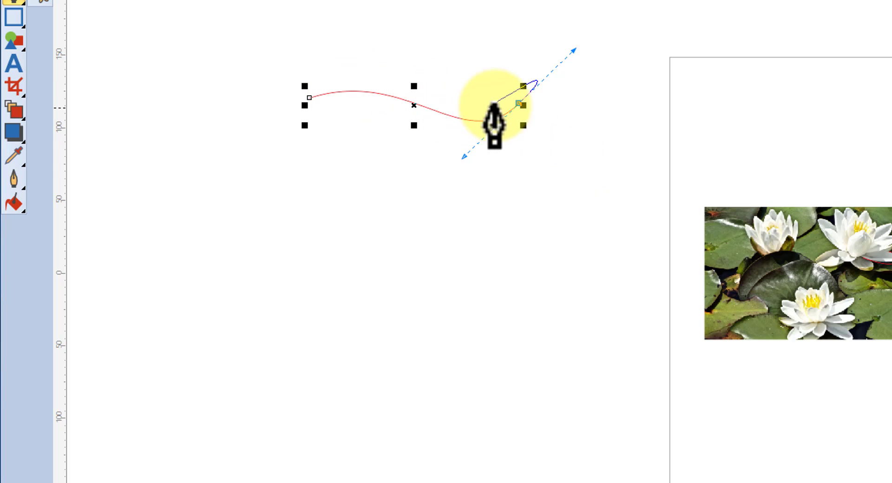
{"action": "left_click", "coordinate": [523, 104]}
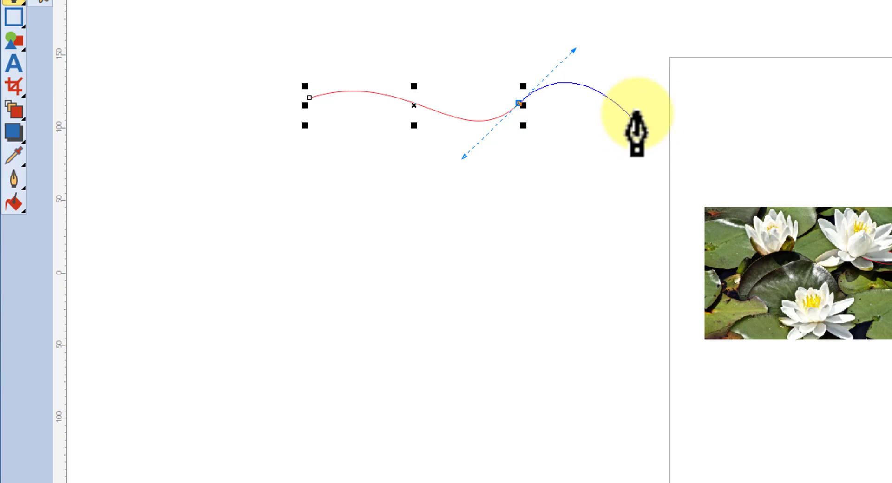
{"action": "left_click_drag", "start_coordinate": [661, 120], "coordinate": [658, 255]}
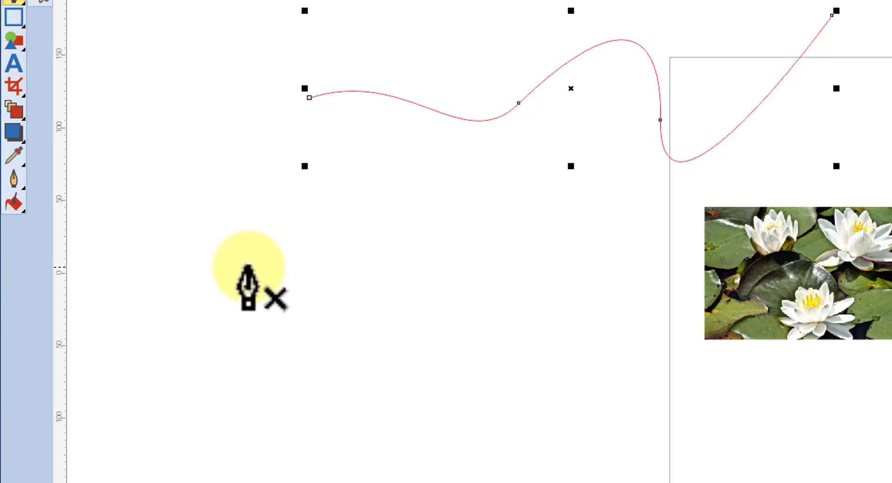
- Draw a second, winding pen curve beneath the first one, about 339 mm wide and 167 mm tall, with smooth segments looping back on themselves
{"action": "left_click", "coordinate": [172, 269]}
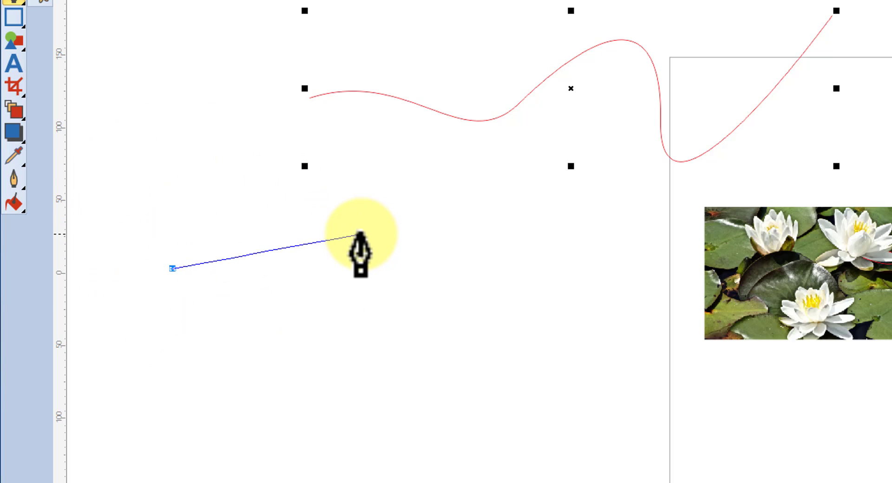
{"action": "left_click_drag", "start_coordinate": [361, 234], "coordinate": [418, 317]}
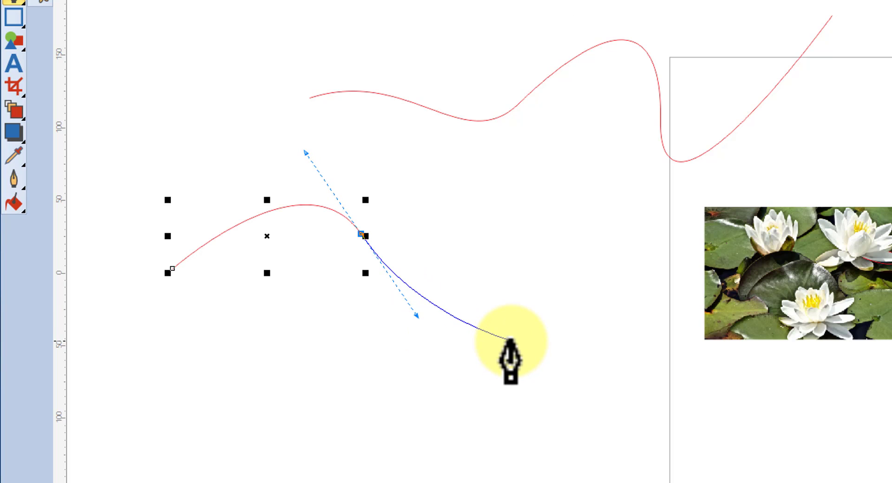
{"action": "left_click_drag", "start_coordinate": [510, 339], "coordinate": [603, 300]}
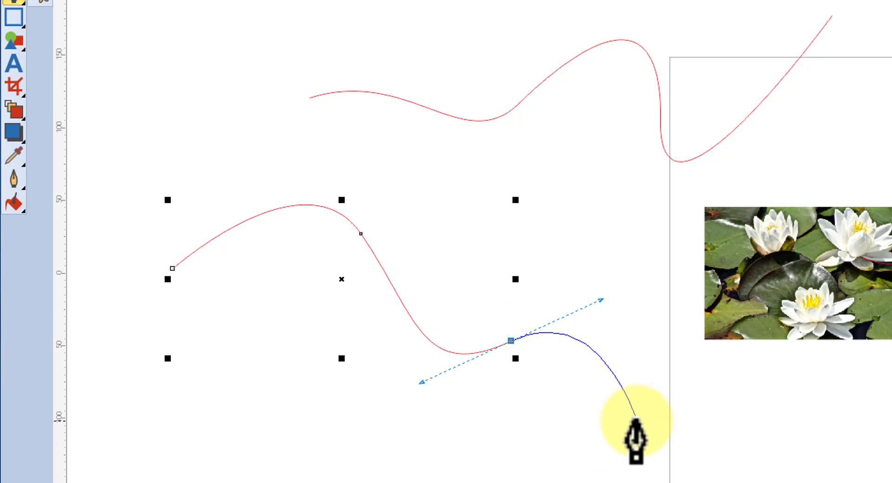
{"action": "left_click_drag", "start_coordinate": [636, 419], "coordinate": [550, 474]}
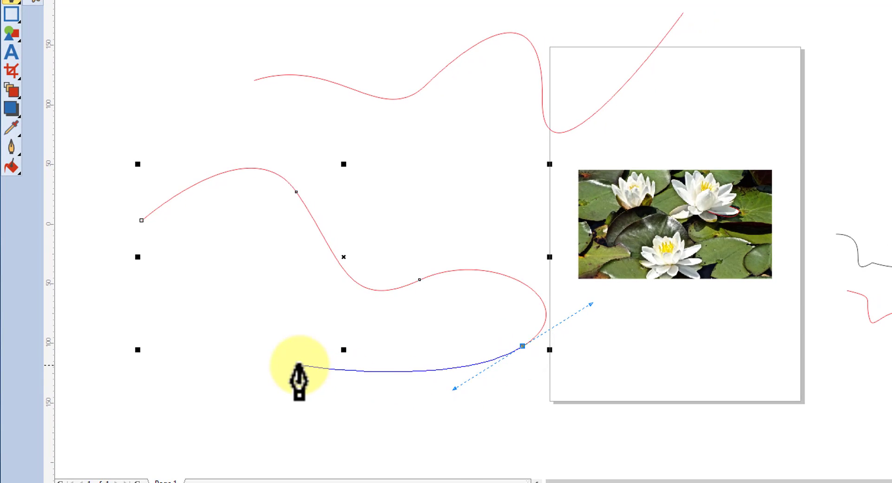
{"action": "left_click_drag", "start_coordinate": [296, 349], "coordinate": [206, 419]}
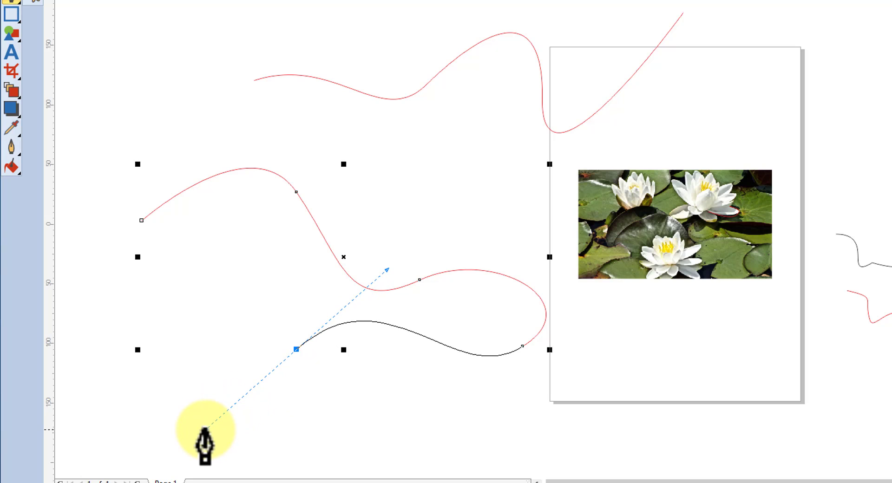
{"action": "left_click_drag", "start_coordinate": [205, 430], "coordinate": [205, 430]}
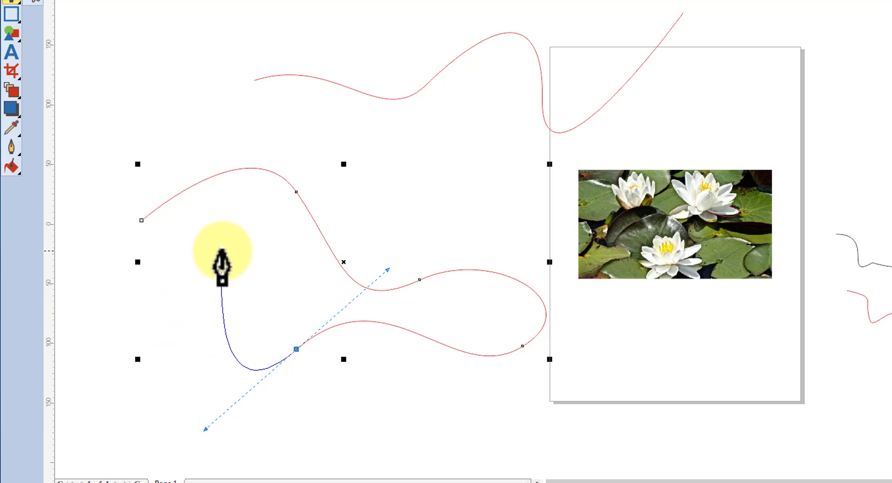
{"action": "left_click_drag", "start_coordinate": [223, 251], "coordinate": [137, 284]}
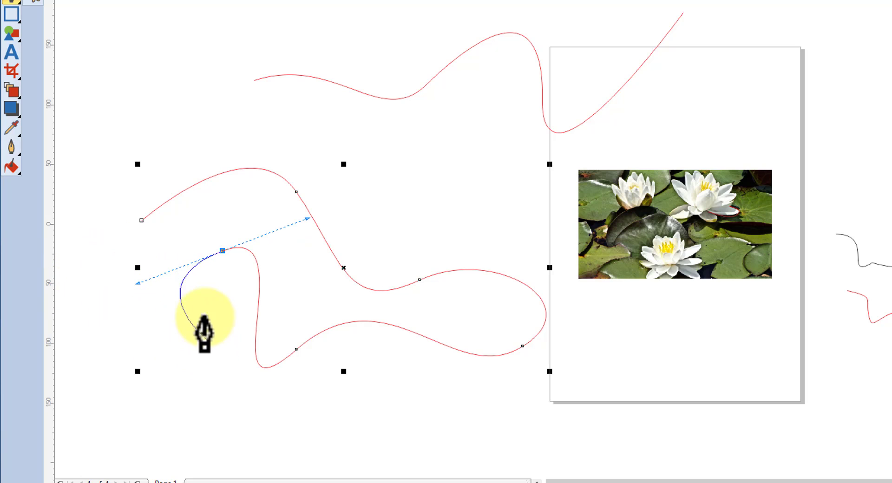
{"action": "left_click", "coordinate": [179, 328]}
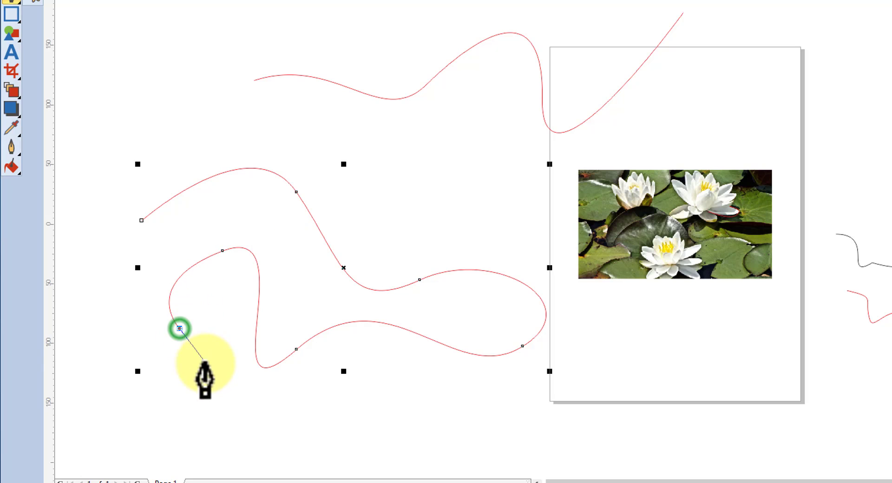
- Extend the winding pen curve with two straight segments followed by curved ones, making it about 222 mm tall overall
{"action": "left_click", "coordinate": [284, 418]}
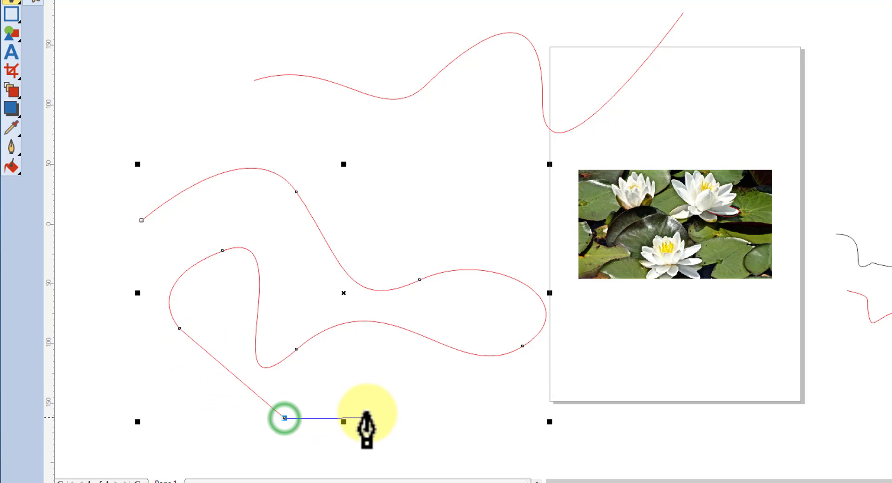
{"action": "left_click", "coordinate": [394, 380]}
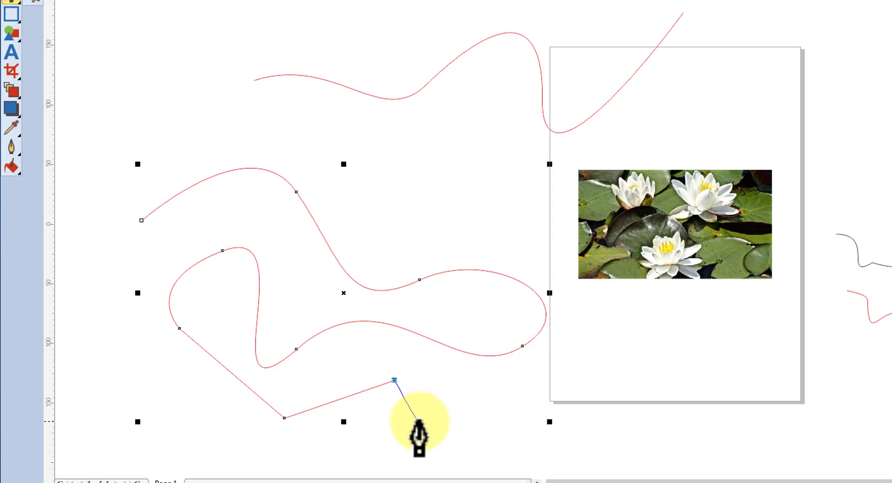
{"action": "left_click_drag", "start_coordinate": [425, 425], "coordinate": [500, 395]}
{"action": "left_click_drag", "start_coordinate": [429, 365], "coordinate": [412, 312]}
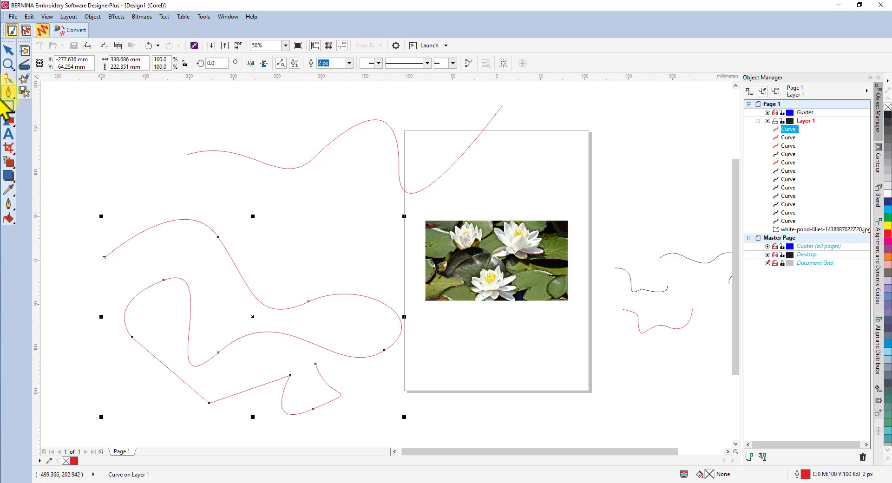
- Undo the segments of both practice pen curves until neither curve remains beside the page
{"action": "left_click", "coordinate": [149, 46]}
{"action": "left_click", "coordinate": [150, 46]}
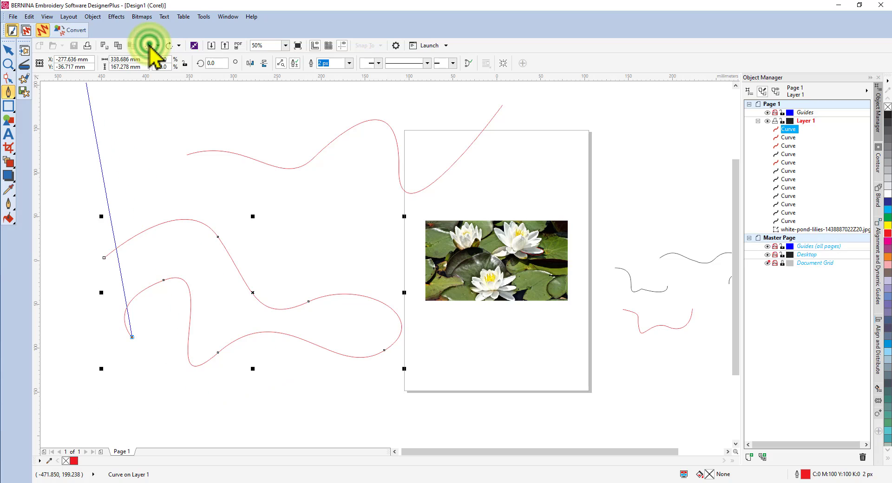
{"action": "left_click", "coordinate": [149, 45]}
{"action": "left_click", "coordinate": [150, 46]}
{"action": "left_click", "coordinate": [150, 45]}
{"action": "left_click", "coordinate": [149, 46]}
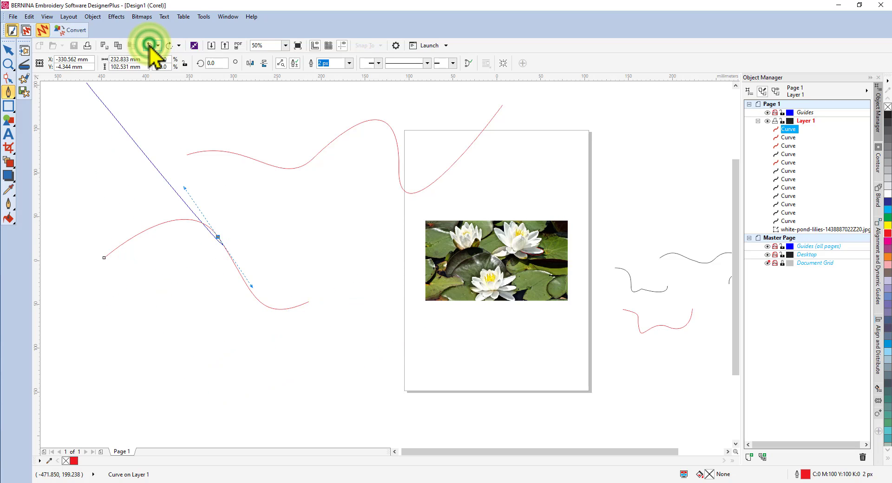
{"action": "left_click", "coordinate": [149, 46]}
{"action": "left_click", "coordinate": [150, 46]}
{"action": "left_click", "coordinate": [149, 46]}
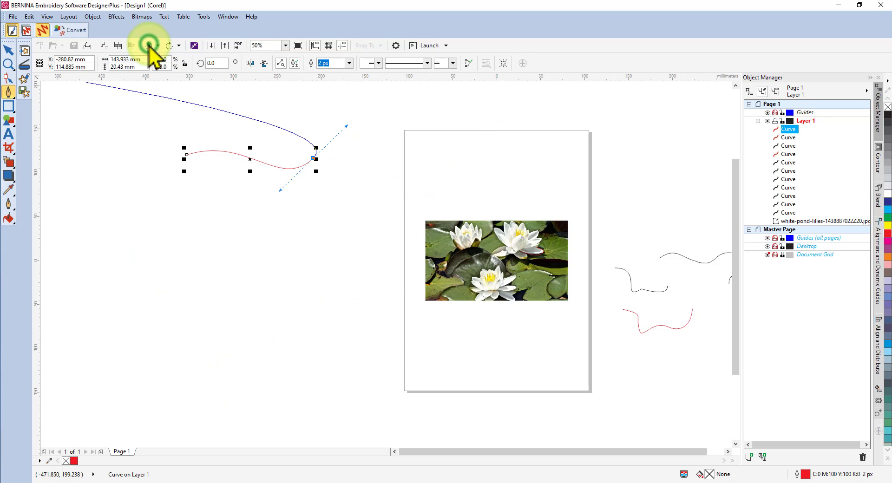
{"action": "left_click", "coordinate": [149, 46]}
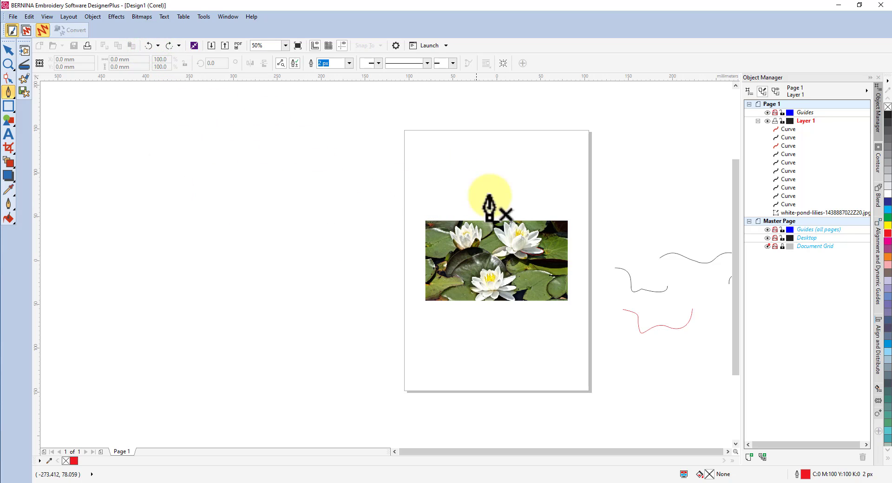
- Trace the upper edge of the right-hand water lily's lower-left petal with a smooth Pen segment about 12 mm wide
{"action": "scroll", "coordinate": [504, 253], "scroll_direction": "up", "scroll_amount": 2}
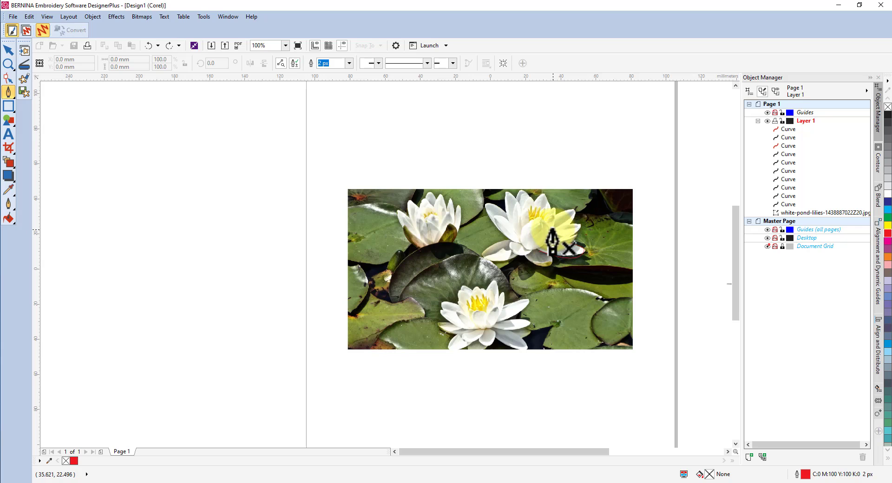
{"action": "scroll", "coordinate": [551, 241], "scroll_direction": "up", "scroll_amount": 2}
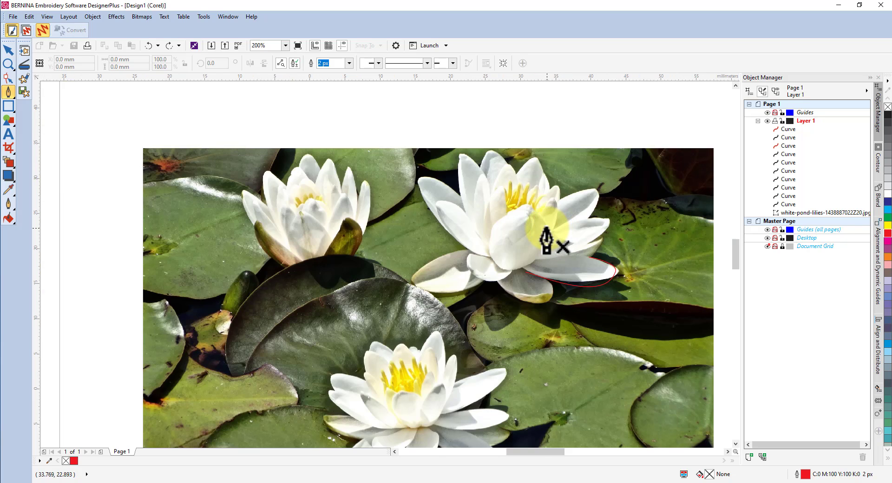
{"action": "scroll", "coordinate": [547, 227], "scroll_direction": "up", "scroll_amount": 2}
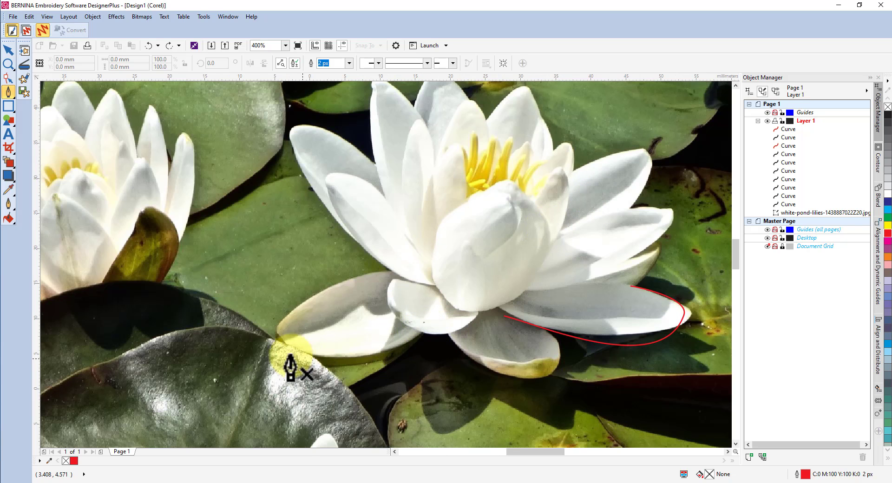
{"action": "left_click", "coordinate": [392, 272]}
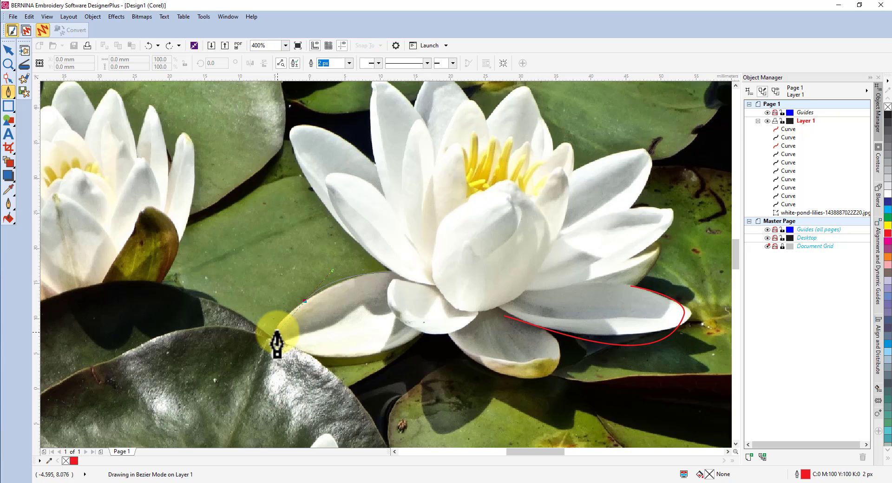
{"action": "mouse_move", "coordinate": [277, 332]}
{"action": "left_mouse_down"}
{"action": "mouse_move", "coordinate": [382, 280]}
{"action": "mouse_move", "coordinate": [315, 288]}
{"action": "mouse_move", "coordinate": [275, 327]}
{"action": "mouse_move", "coordinate": [273, 346]}
{"action": "mouse_move", "coordinate": [266, 331]}
{"action": "left_mouse_up"}
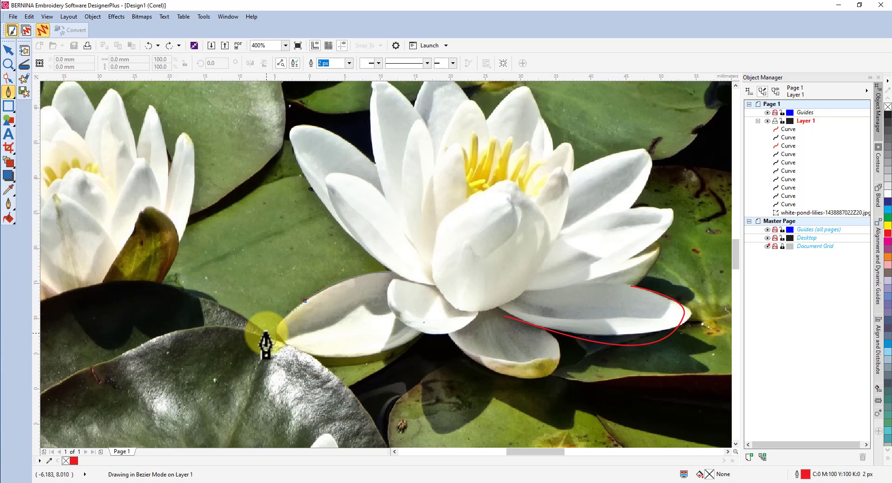
{"action": "left_click_drag", "start_coordinate": [266, 331], "coordinate": [266, 331]}
{"action": "key", "text": "space"}
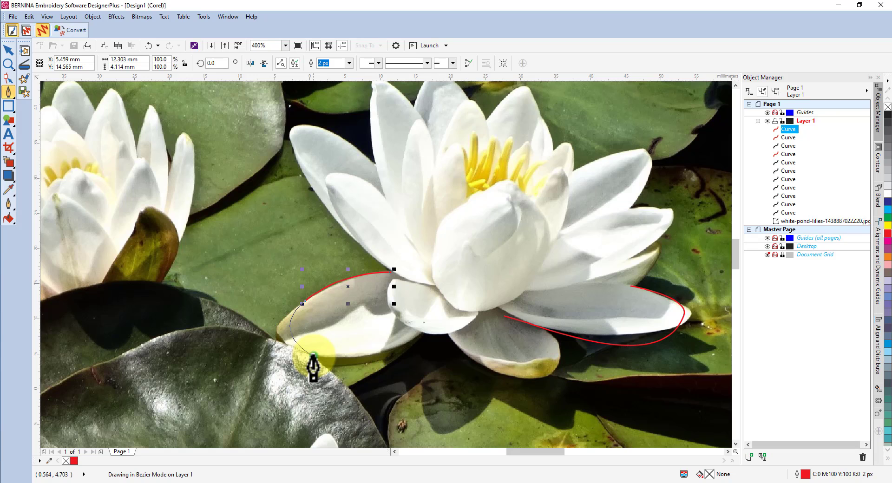
- Continue the pen curve around the petal's tip and along its lower edge to its base, about 21 mm wide and 13 mm tall overall
{"action": "left_click_drag", "start_coordinate": [313, 355], "coordinate": [364, 370]}
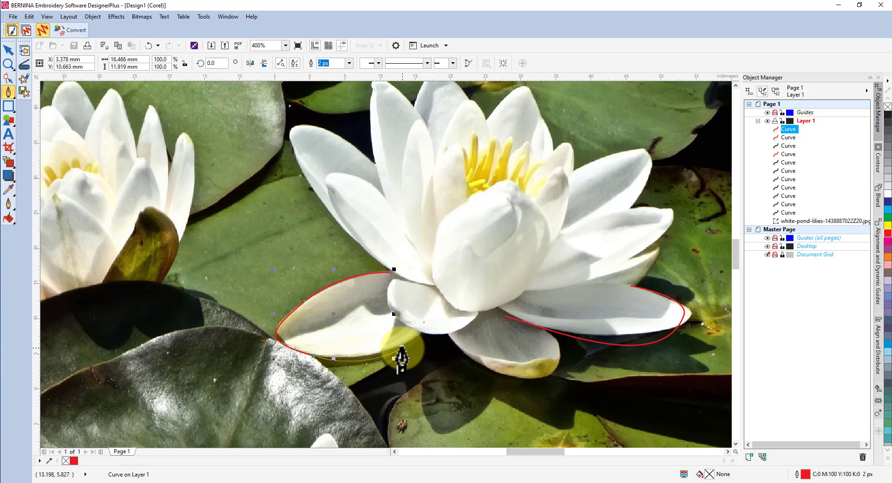
{"action": "mouse_move", "coordinate": [404, 345]}
{"action": "left_mouse_down"}
{"action": "mouse_move", "coordinate": [417, 345]}
{"action": "mouse_move", "coordinate": [411, 339]}
{"action": "mouse_move", "coordinate": [413, 356]}
{"action": "mouse_move", "coordinate": [407, 343]}
{"action": "mouse_move", "coordinate": [422, 337]}
{"action": "mouse_move", "coordinate": [415, 341]}
{"action": "left_mouse_up"}
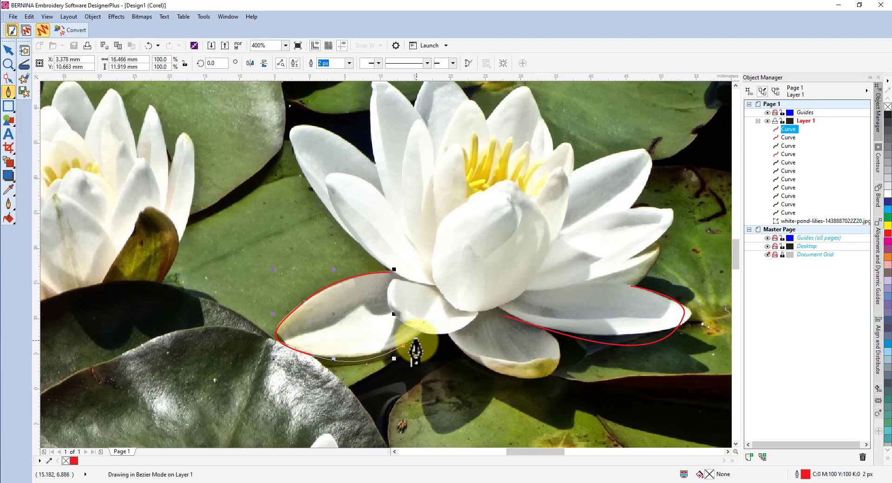
{"action": "left_click_drag", "start_coordinate": [415, 341], "coordinate": [417, 339]}
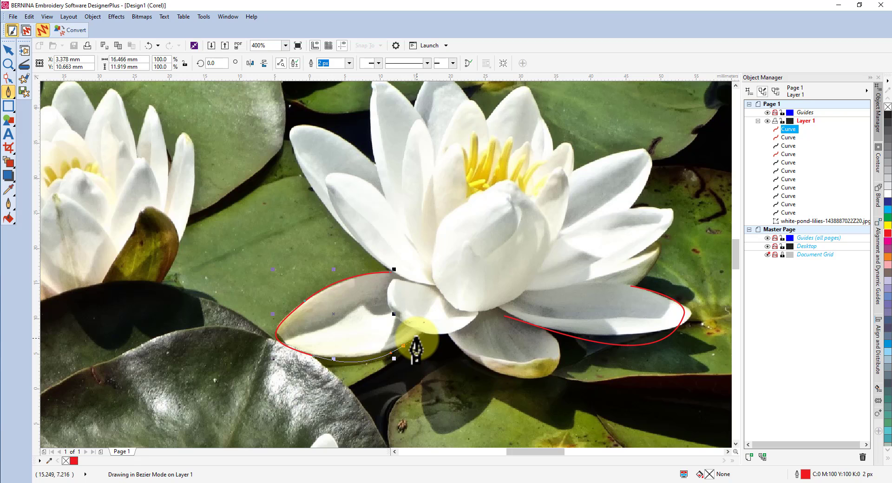
{"action": "mouse_move", "coordinate": [416, 346]}
{"action": "left_mouse_down"}
{"action": "mouse_move", "coordinate": [413, 365]}
{"action": "mouse_move", "coordinate": [420, 343]}
{"action": "left_mouse_up"}
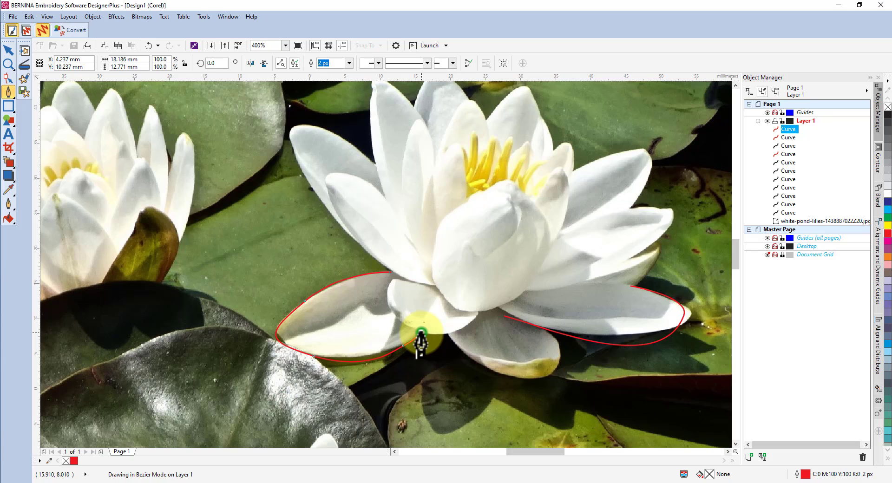
{"action": "left_click", "coordinate": [421, 332]}
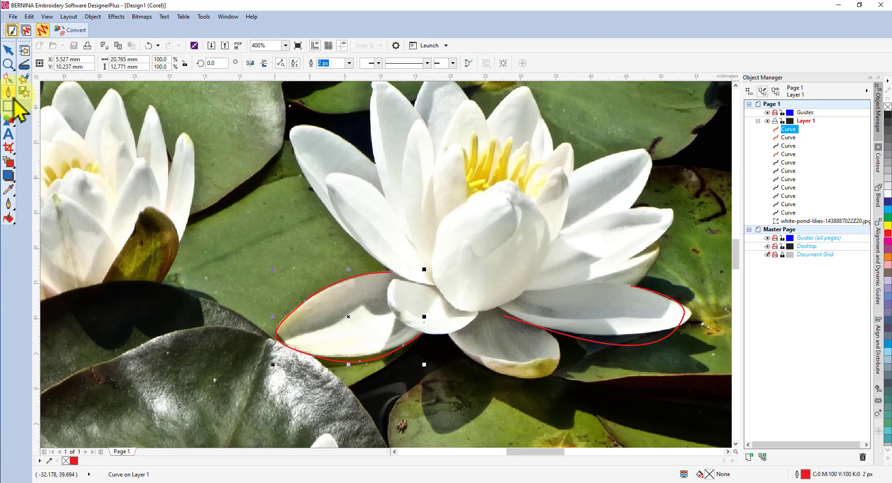
- Draw several open, rounded curves with Smart Drawing in the empty area beyond the existing sketches, and open the Shape Recognition Level choices
{"action": "scroll", "coordinate": [159, 179], "scroll_direction": "down", "scroll_amount": 6}
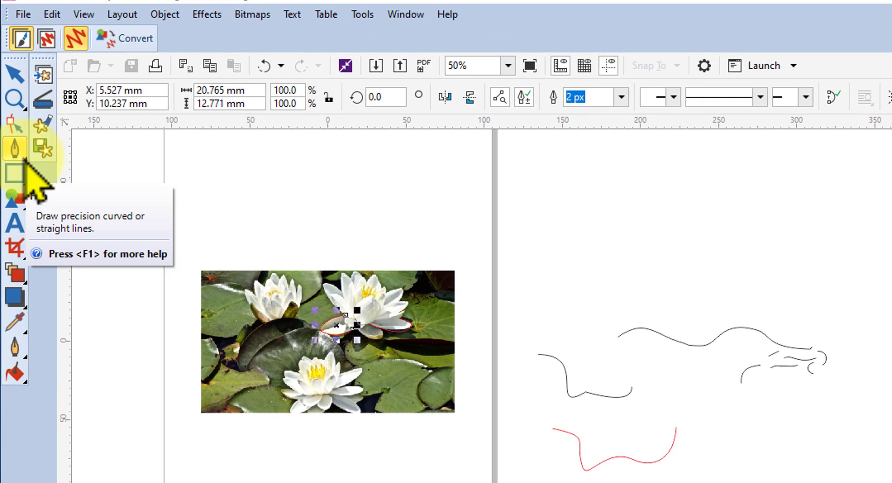
{"action": "left_click", "coordinate": [25, 158]}
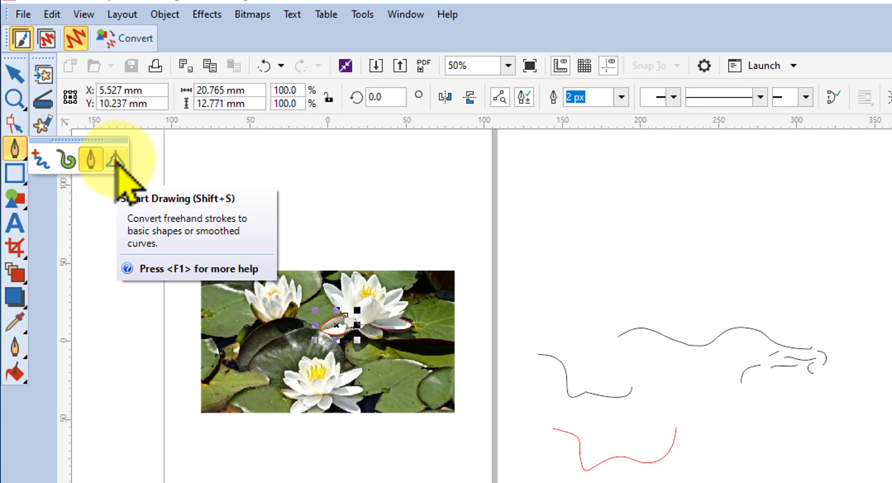
{"action": "left_click", "coordinate": [115, 160]}
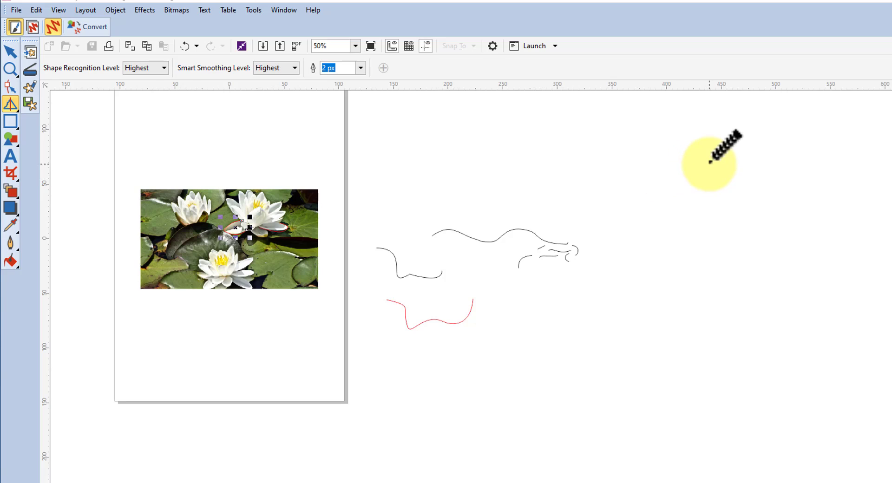
{"action": "mouse_move", "coordinate": [709, 163]}
{"action": "left_mouse_down"}
{"action": "mouse_move", "coordinate": [621, 229]}
{"action": "mouse_move", "coordinate": [701, 282]}
{"action": "mouse_move", "coordinate": [752, 284]}
{"action": "left_mouse_up"}
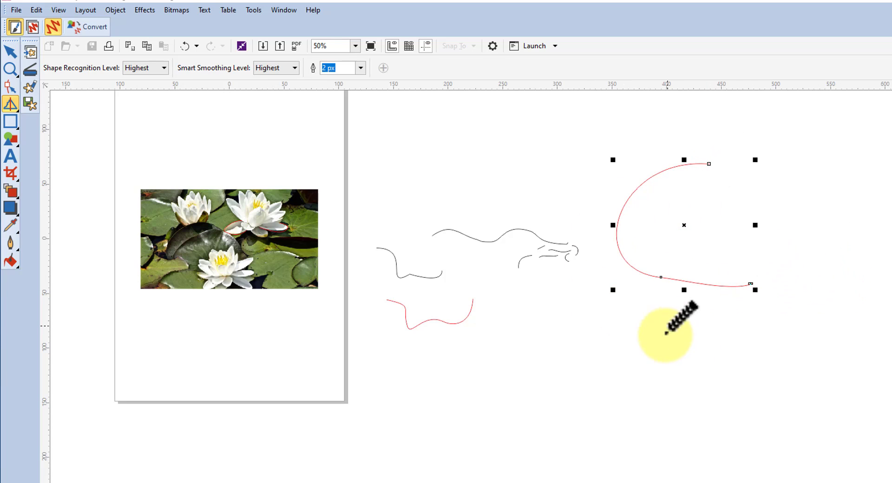
{"action": "mouse_move", "coordinate": [676, 320]}
{"action": "left_mouse_down"}
{"action": "mouse_move", "coordinate": [651, 311]}
{"action": "mouse_move", "coordinate": [621, 356]}
{"action": "mouse_move", "coordinate": [667, 367]}
{"action": "left_mouse_up"}
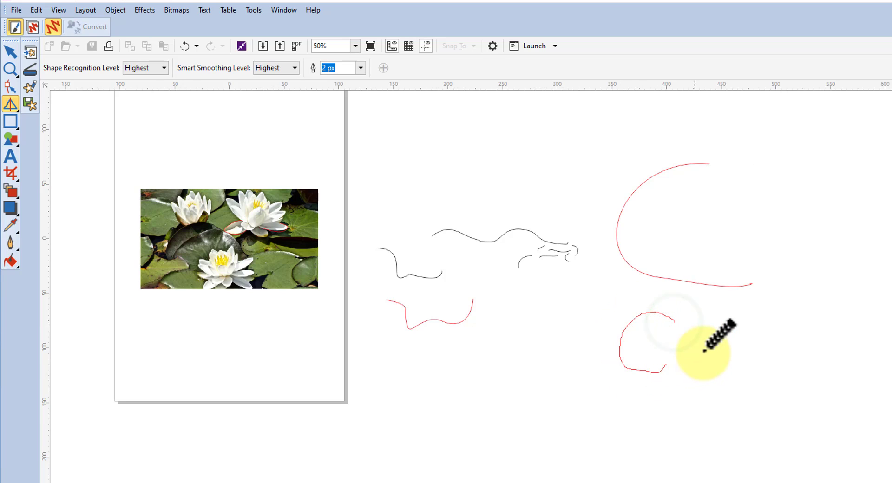
{"action": "mouse_move", "coordinate": [741, 322]}
{"action": "left_mouse_down"}
{"action": "mouse_move", "coordinate": [797, 343]}
{"action": "mouse_move", "coordinate": [732, 413]}
{"action": "left_mouse_up"}
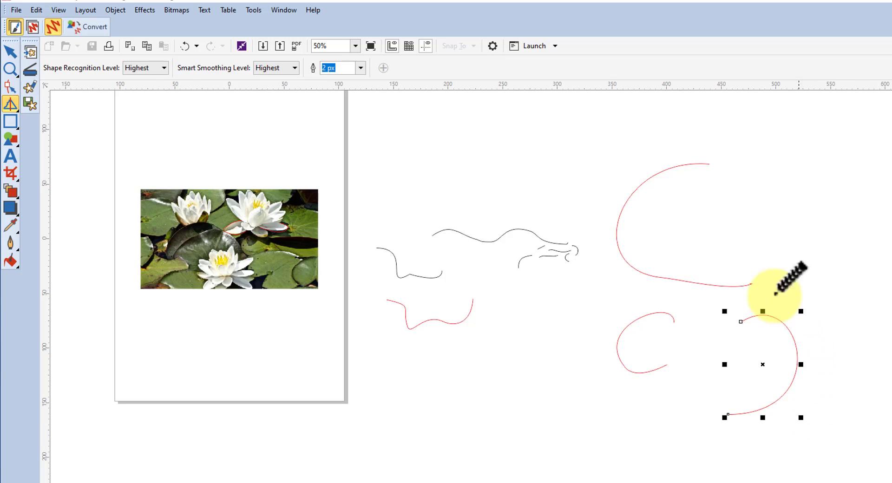
{"action": "mouse_move", "coordinate": [794, 151]}
{"action": "left_mouse_down"}
{"action": "mouse_move", "coordinate": [760, 178]}
{"action": "mouse_move", "coordinate": [771, 221]}
{"action": "mouse_move", "coordinate": [846, 218]}
{"action": "mouse_move", "coordinate": [790, 125]}
{"action": "left_mouse_up"}
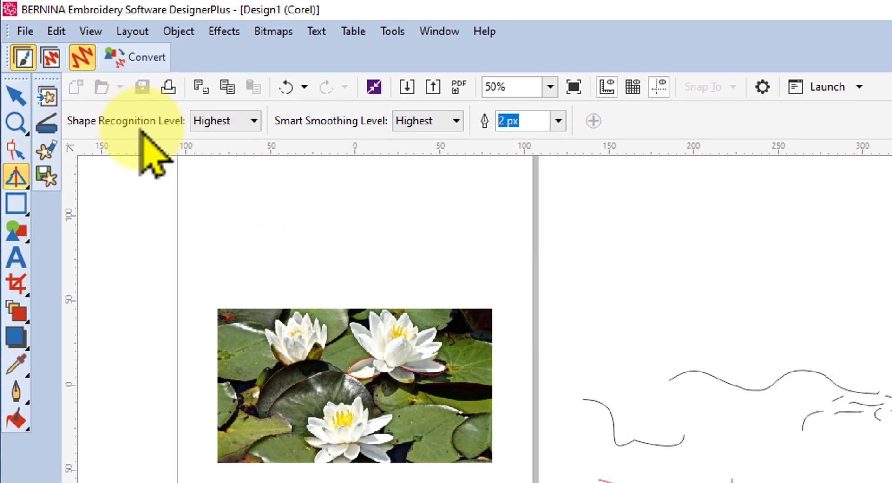
{"action": "left_click", "coordinate": [254, 121]}
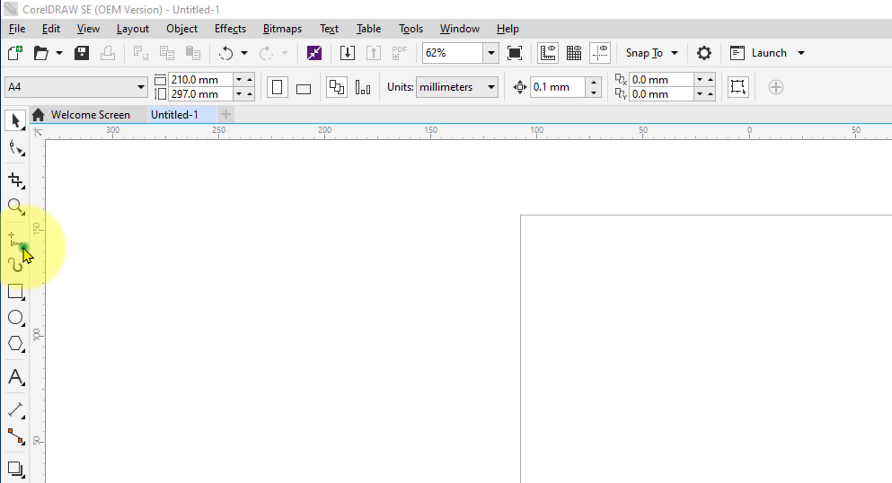
- In CorelDRAW, draw a 2-Point Line sloping downward across the upper part of the page, about 136 mm wide and 28 mm tall
{"action": "left_click", "coordinate": [23, 248]}
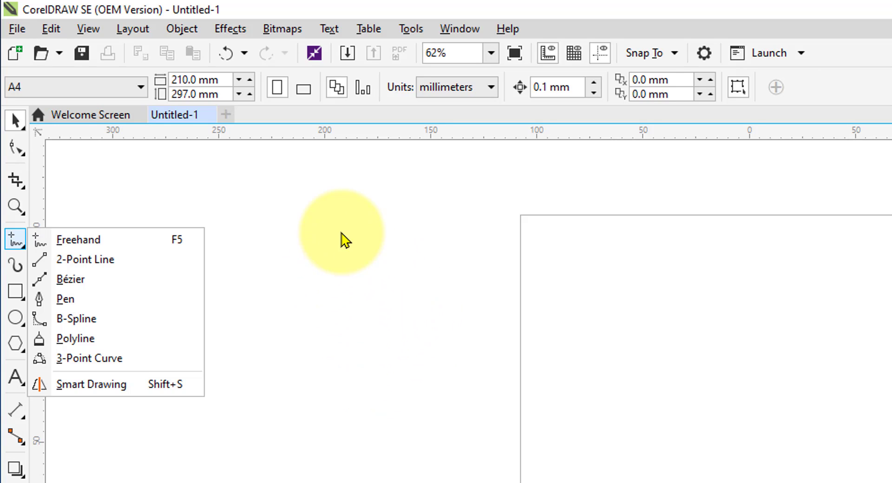
{"action": "left_click", "coordinate": [85, 259]}
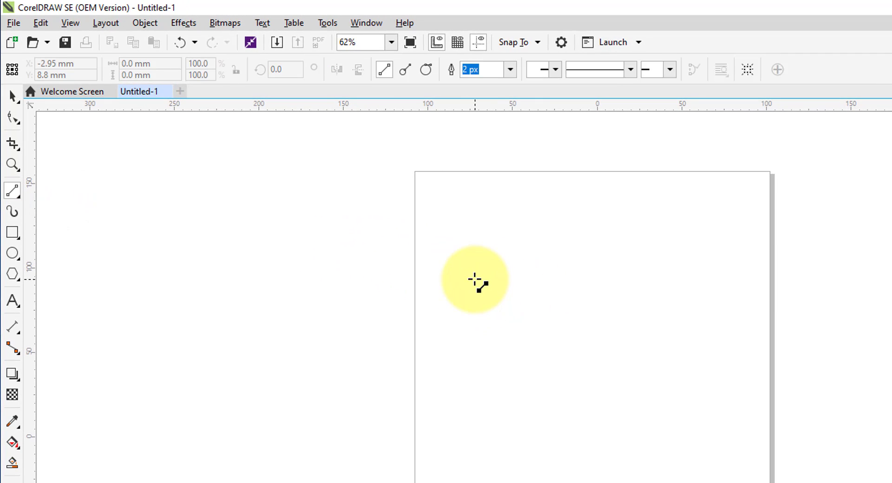
{"action": "left_click", "coordinate": [474, 280]}
{"action": "mouse_move", "coordinate": [453, 267]}
{"action": "left_mouse_down"}
{"action": "mouse_move", "coordinate": [576, 269]}
{"action": "mouse_move", "coordinate": [634, 243]}
{"action": "mouse_move", "coordinate": [641, 299]}
{"action": "mouse_move", "coordinate": [622, 378]}
{"action": "mouse_move", "coordinate": [634, 269]}
{"action": "mouse_move", "coordinate": [641, 261]}
{"action": "mouse_move", "coordinate": [652, 273]}
{"action": "mouse_move", "coordinate": [690, 267]}
{"action": "left_mouse_up"}
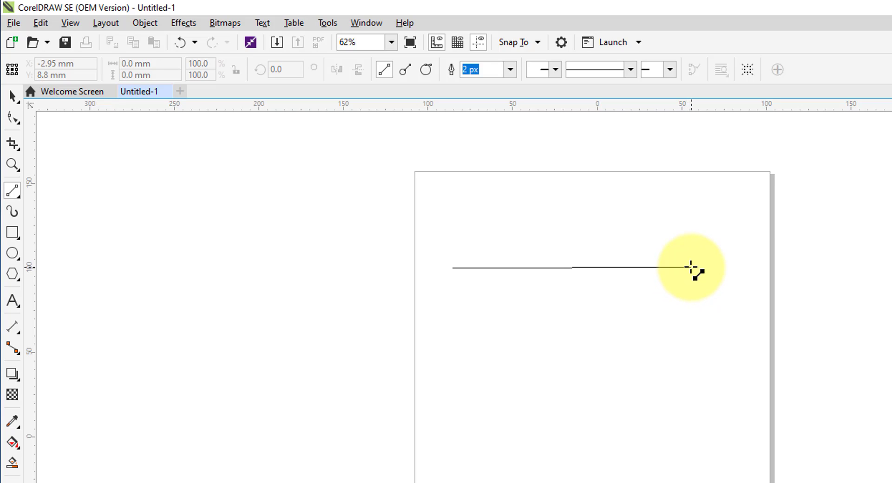
{"action": "left_click_drag", "start_coordinate": [691, 268], "coordinate": [683, 316]}
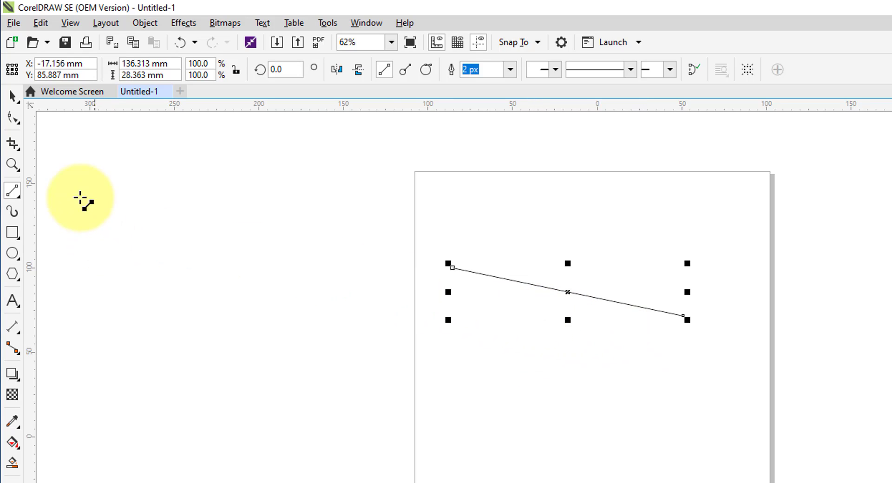
- Draw a sagging Bézier segment in the empty area beside the page, angling the start node's handles steeply downward before placing the end node
{"action": "left_click", "coordinate": [19, 195]}
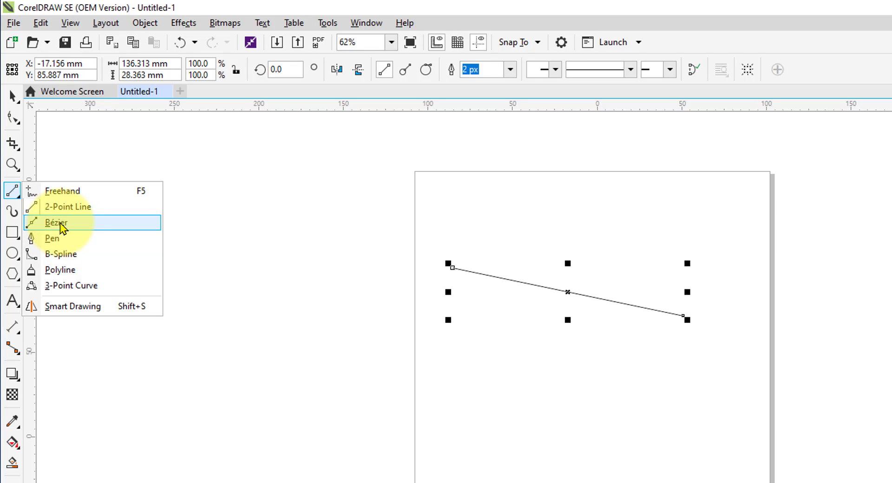
{"action": "left_click", "coordinate": [59, 225]}
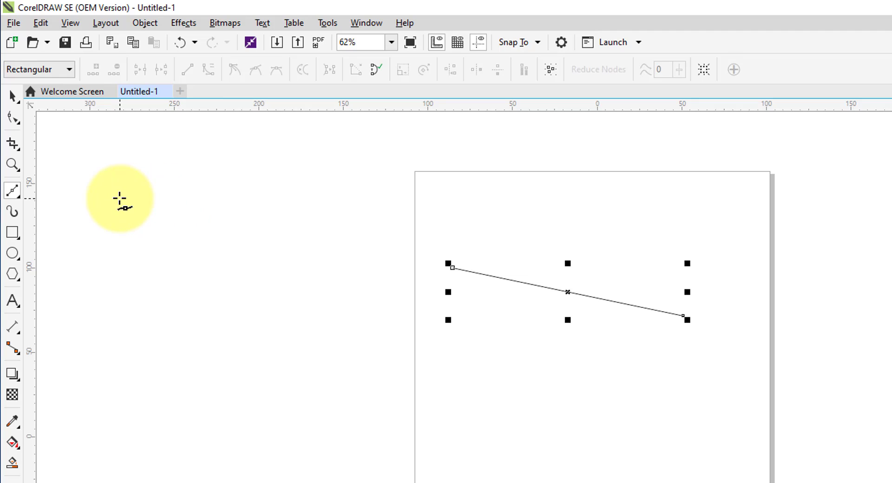
{"action": "left_click_drag", "start_coordinate": [120, 199], "coordinate": [145, 217]}
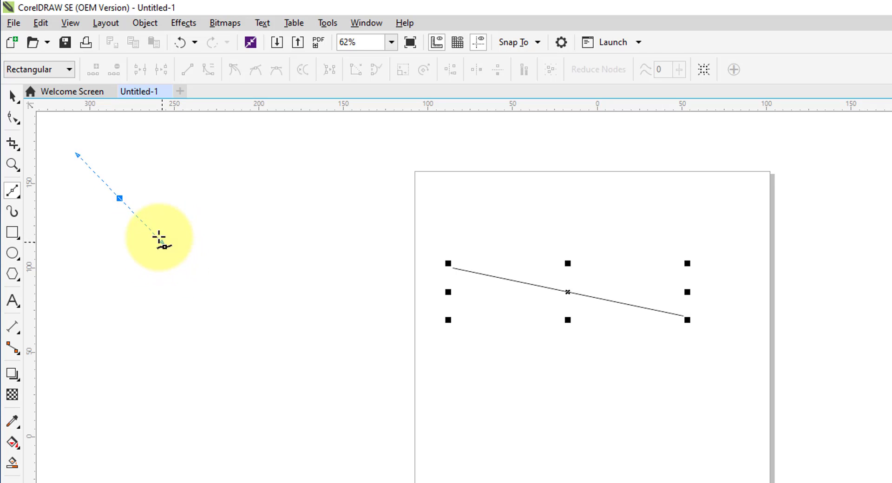
{"action": "left_click_drag", "start_coordinate": [172, 251], "coordinate": [163, 242]}
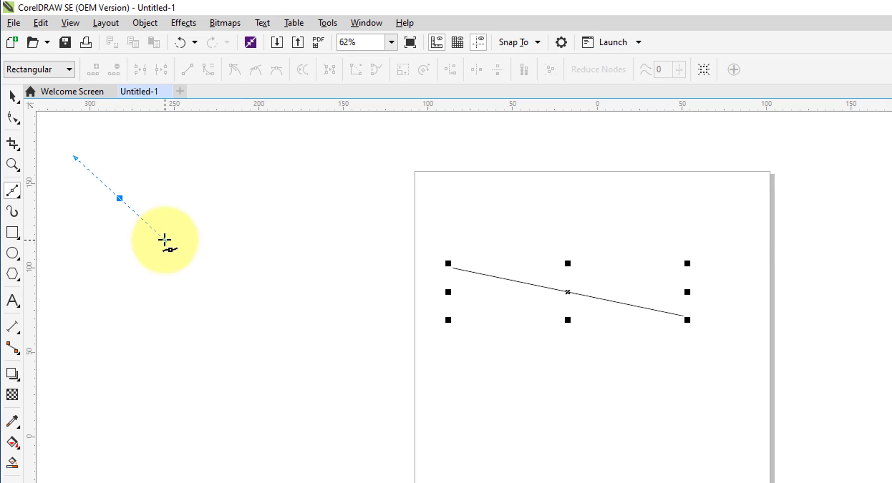
{"action": "mouse_move", "coordinate": [176, 258]}
{"action": "left_mouse_down"}
{"action": "mouse_move", "coordinate": [167, 242]}
{"action": "mouse_move", "coordinate": [180, 264]}
{"action": "mouse_move", "coordinate": [161, 251]}
{"action": "mouse_move", "coordinate": [169, 274]}
{"action": "left_mouse_up"}
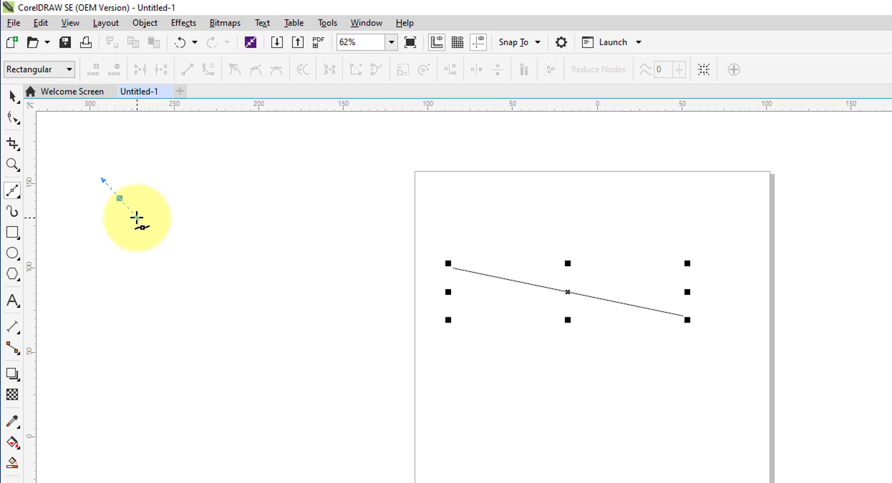
{"action": "left_click_drag", "start_coordinate": [137, 218], "coordinate": [172, 272]}
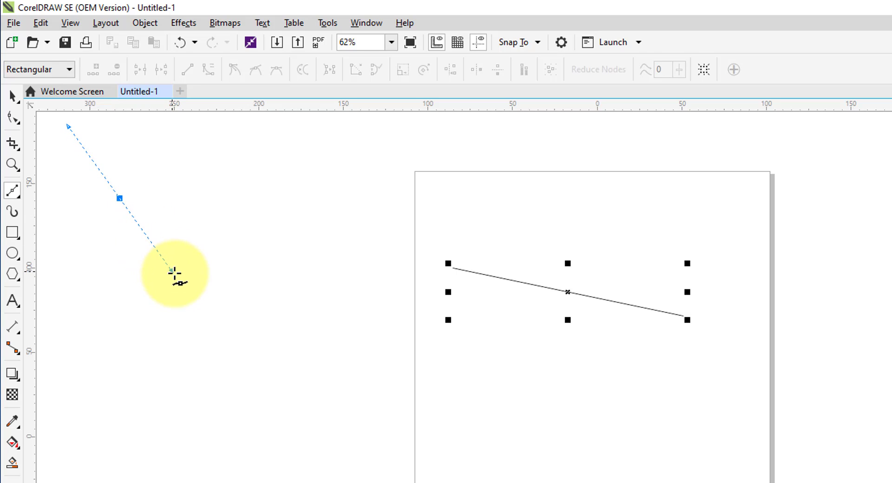
{"action": "left_click_drag", "start_coordinate": [174, 273], "coordinate": [173, 271]}
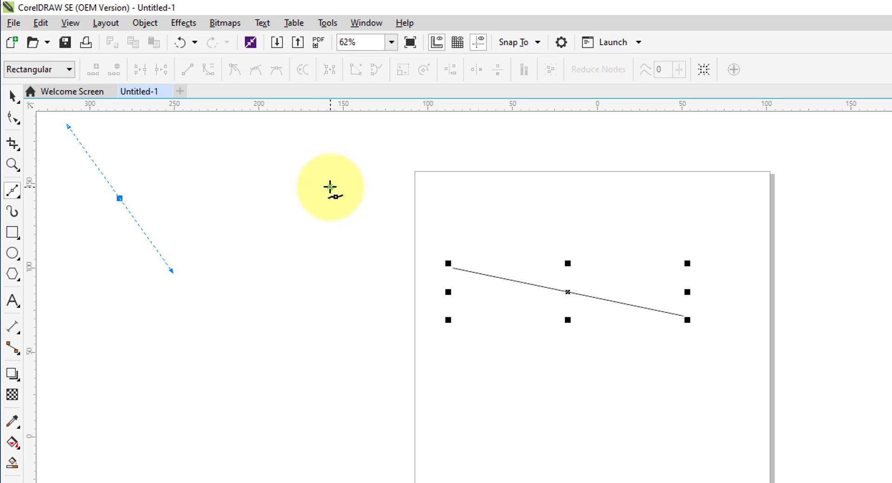
{"action": "left_click", "coordinate": [330, 187]}
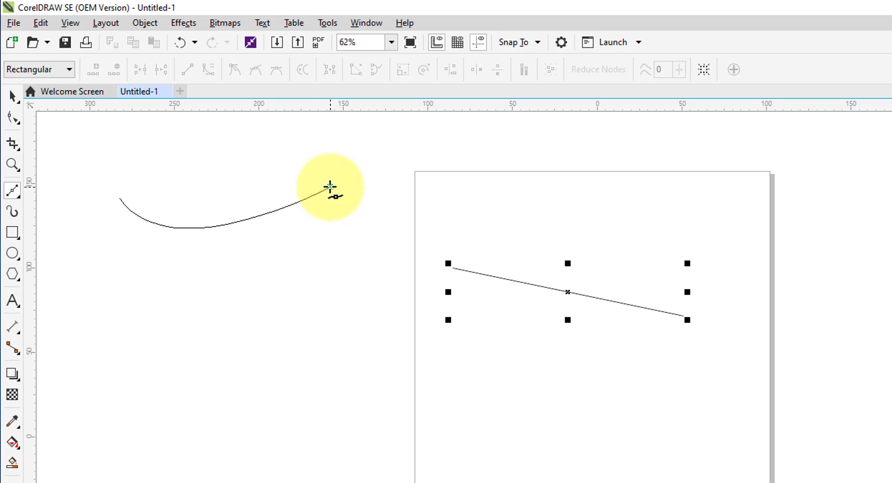
- Continue the Bézier path beside the page with smooth curves and two straight segments, and curve it across to the 2-Point Line's lower end node
{"action": "left_click_drag", "start_coordinate": [310, 176], "coordinate": [357, 274]}
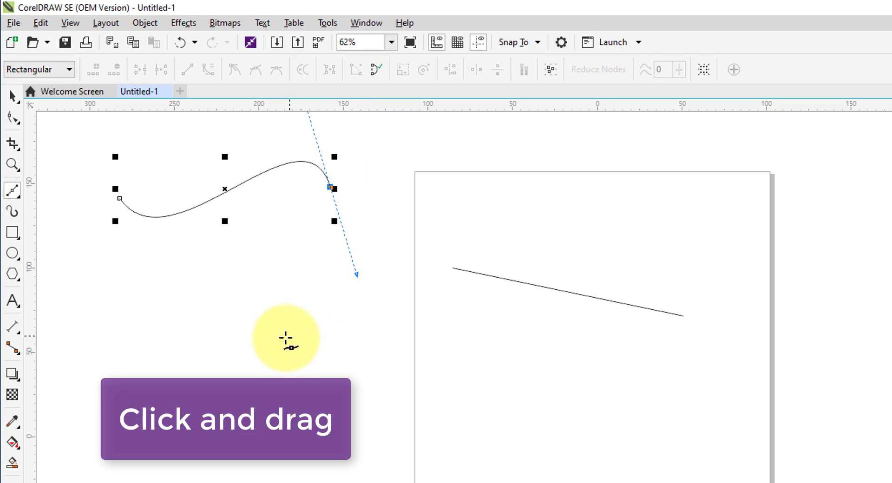
{"action": "left_click_drag", "start_coordinate": [282, 335], "coordinate": [182, 305]}
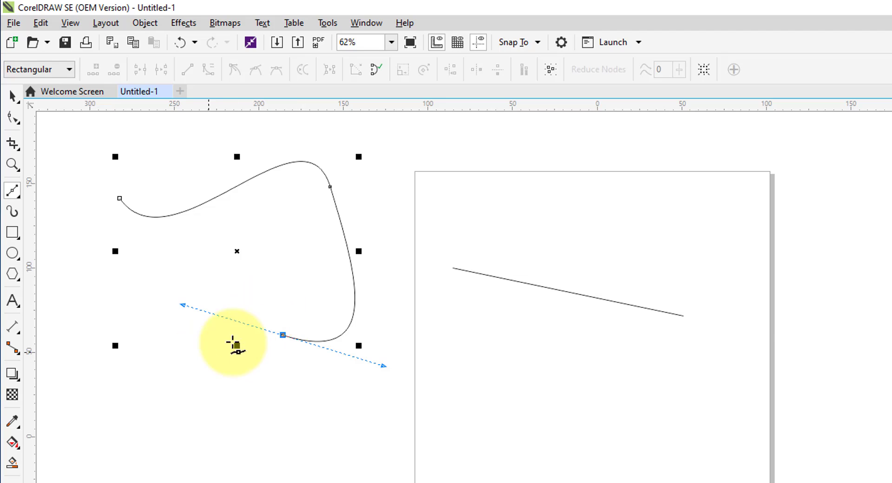
{"action": "left_click", "coordinate": [165, 337]}
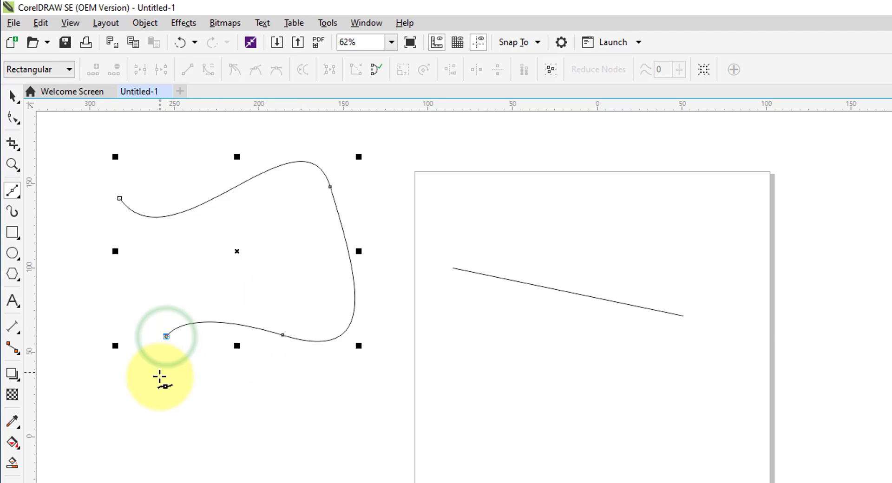
{"action": "left_click", "coordinate": [181, 426]}
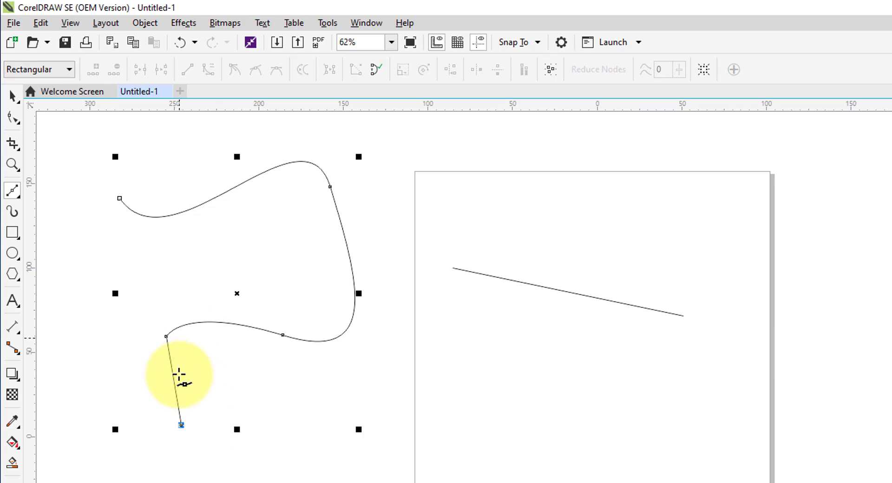
{"action": "left_click", "coordinate": [125, 477]}
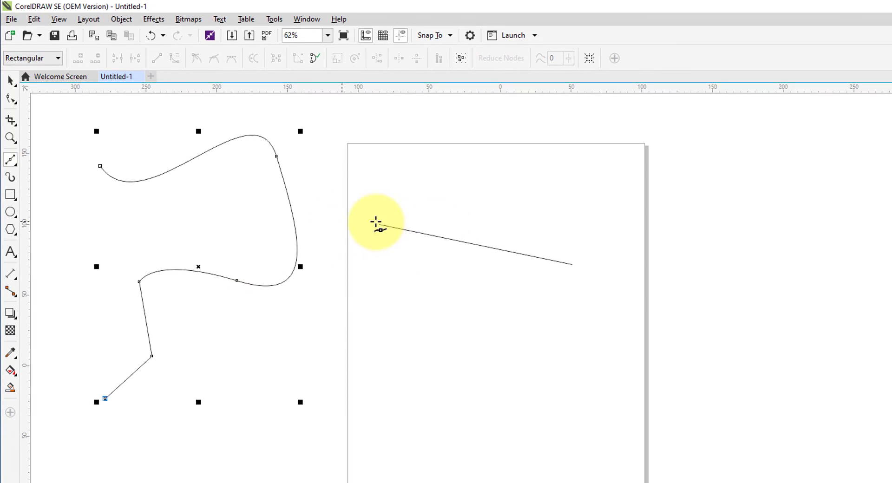
{"action": "left_click", "coordinate": [567, 263]}
{"action": "left_click_drag", "start_coordinate": [568, 263], "coordinate": [558, 191]}
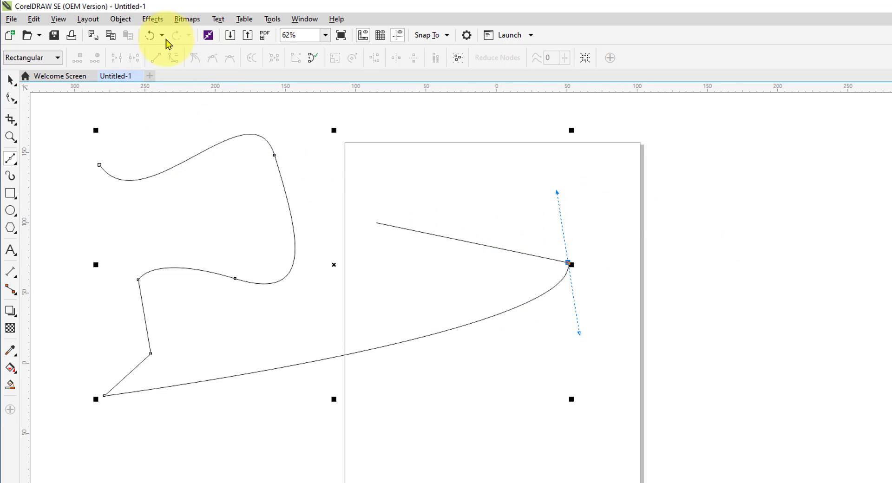
- Undo all the Bézier segments and the 2-Point Line until the page is empty
{"action": "left_click", "coordinate": [152, 36]}
{"action": "left_click", "coordinate": [152, 36]}
{"action": "left_click", "coordinate": [152, 36]}
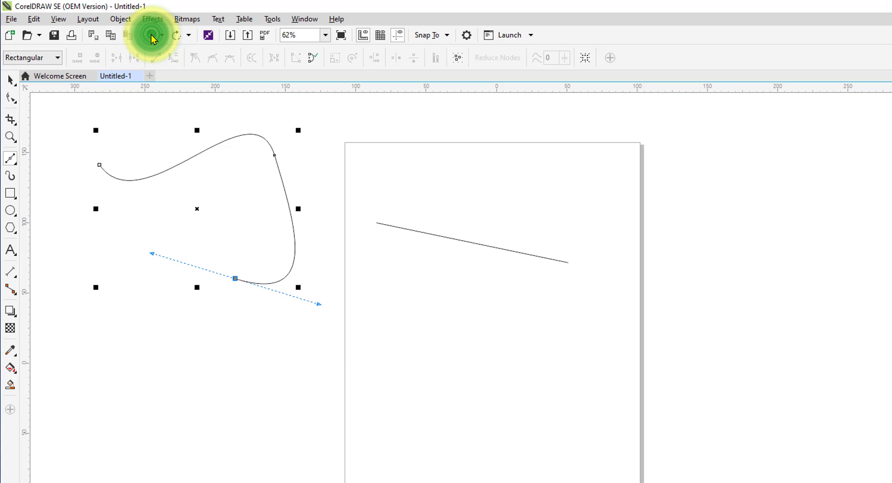
{"action": "left_click", "coordinate": [152, 36]}
{"action": "left_click", "coordinate": [152, 36]}
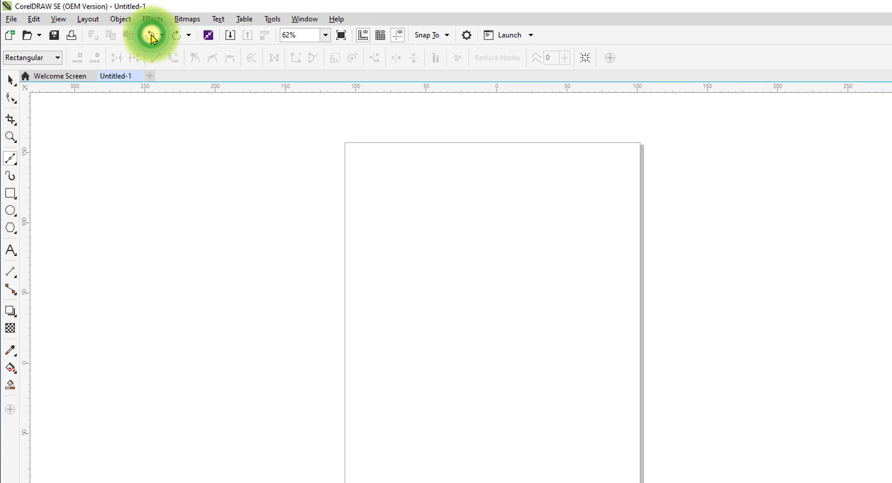
- Draw three connected 2-Point Line segments stepping across, down and across the upper page, about 156 mm wide and 84 mm tall overall
{"action": "left_click", "coordinate": [16, 163]}
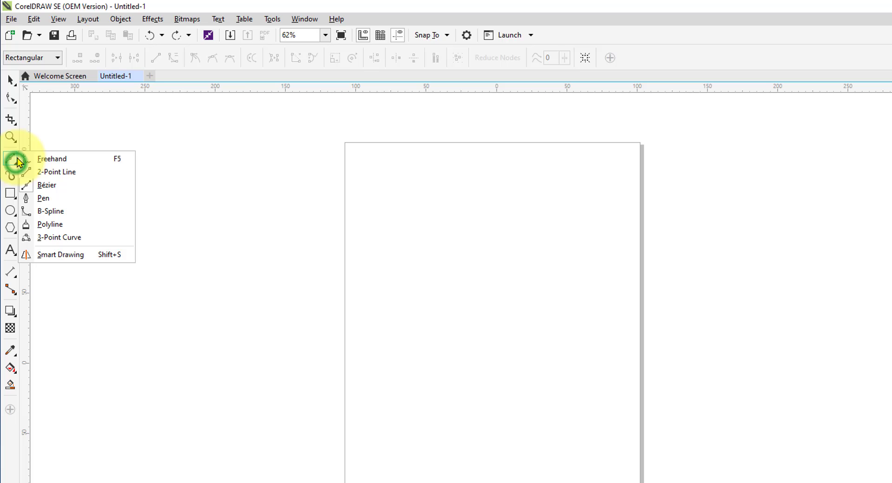
{"action": "left_click", "coordinate": [48, 172]}
{"action": "left_click_drag", "start_coordinate": [387, 195], "coordinate": [521, 194]}
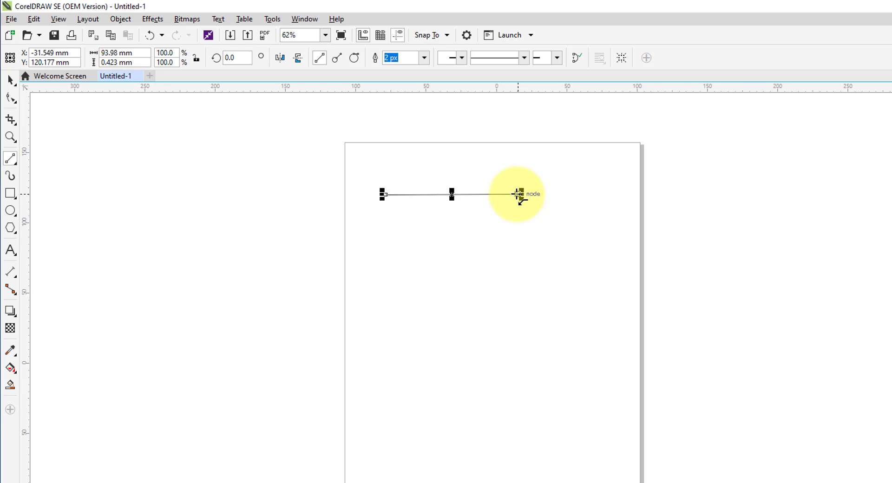
{"action": "left_click_drag", "start_coordinate": [517, 194], "coordinate": [518, 312]}
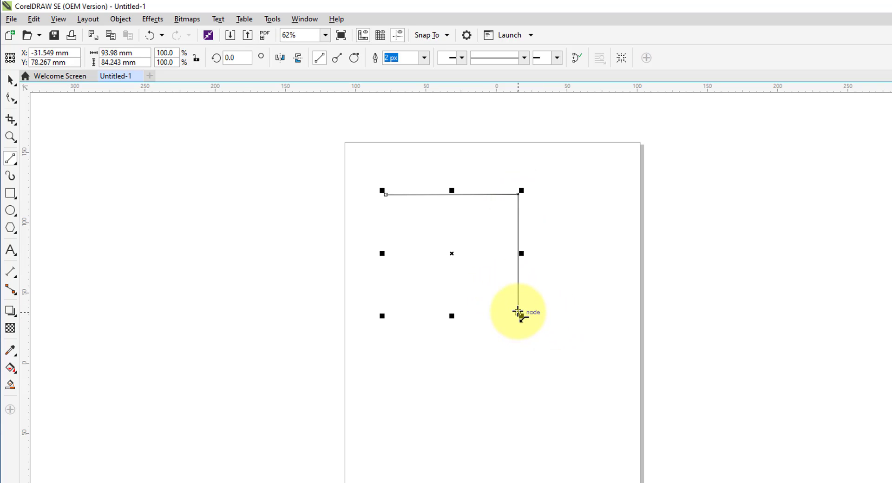
{"action": "left_click_drag", "start_coordinate": [518, 312], "coordinate": [601, 313]}
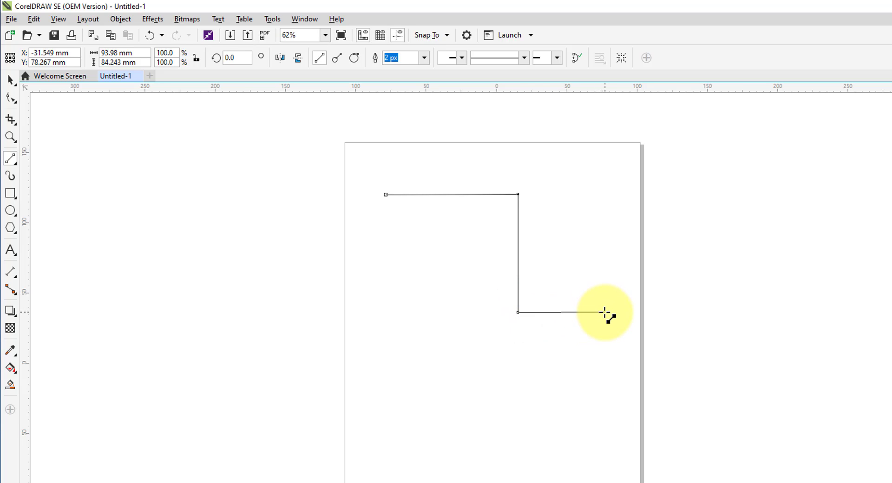
{"action": "left_click_drag", "start_coordinate": [600, 312], "coordinate": [605, 312]}
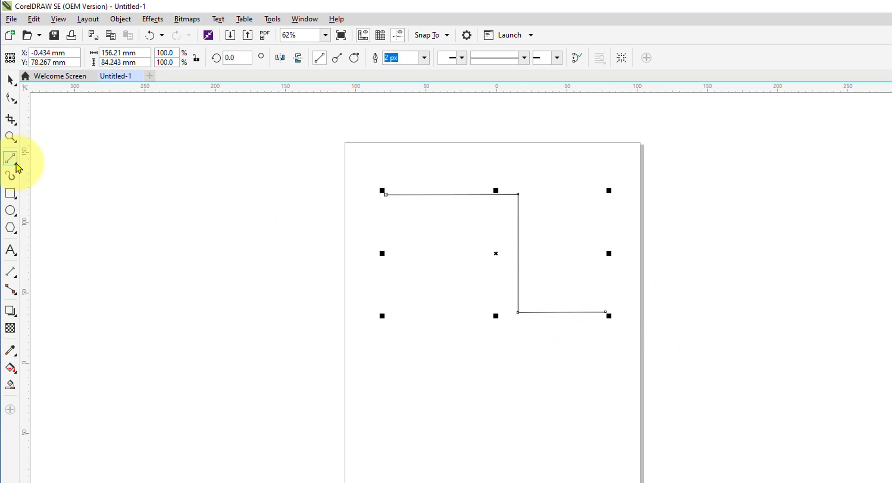
- Continue from the stepped line's lower end node with a curved Bézier segment, making the whole path about 151 mm tall
{"action": "left_click", "coordinate": [17, 164]}
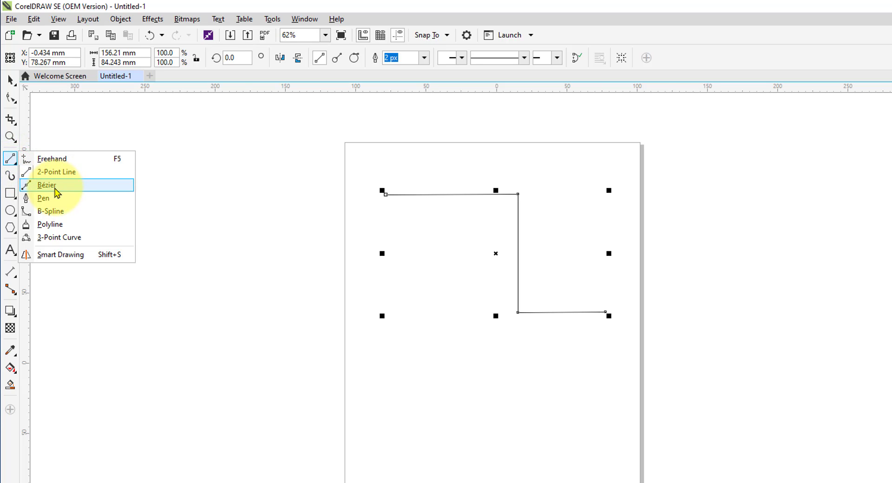
{"action": "left_click", "coordinate": [55, 187]}
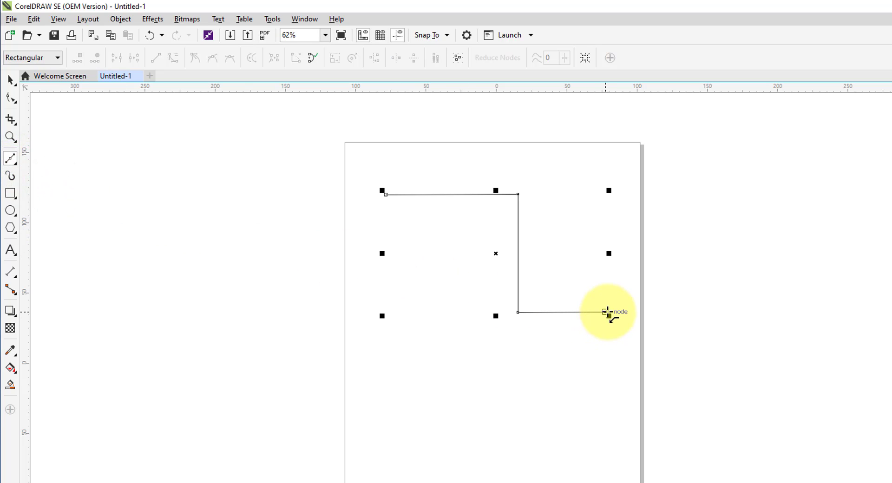
{"action": "left_click", "coordinate": [607, 311]}
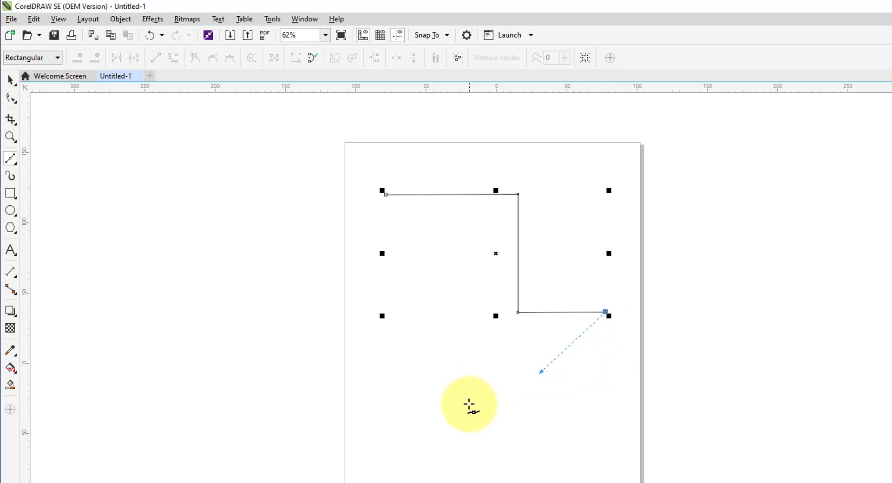
{"action": "left_click_drag", "start_coordinate": [469, 406], "coordinate": [533, 470]}
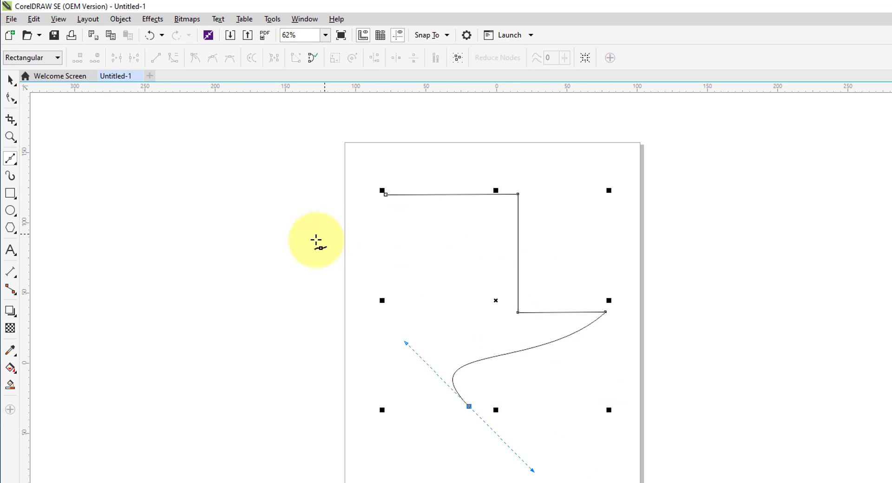
- Select the whole stepped line with its Bézier segment and delete it
{"action": "left_click", "coordinate": [12, 81]}
{"action": "mouse_move", "coordinate": [307, 149]}
{"action": "left_mouse_down"}
{"action": "mouse_move", "coordinate": [567, 169]}
{"action": "mouse_move", "coordinate": [663, 382]}
{"action": "mouse_move", "coordinate": [660, 438]}
{"action": "left_mouse_up"}
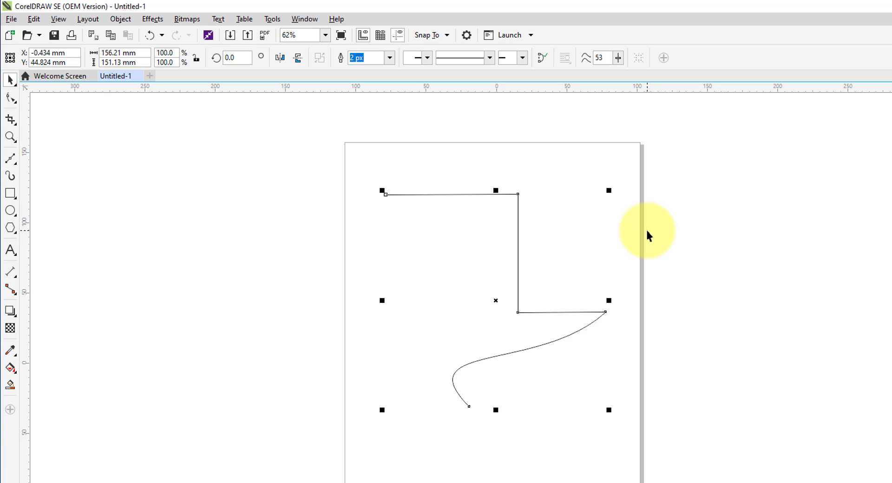
{"action": "key", "text": "Delete"}
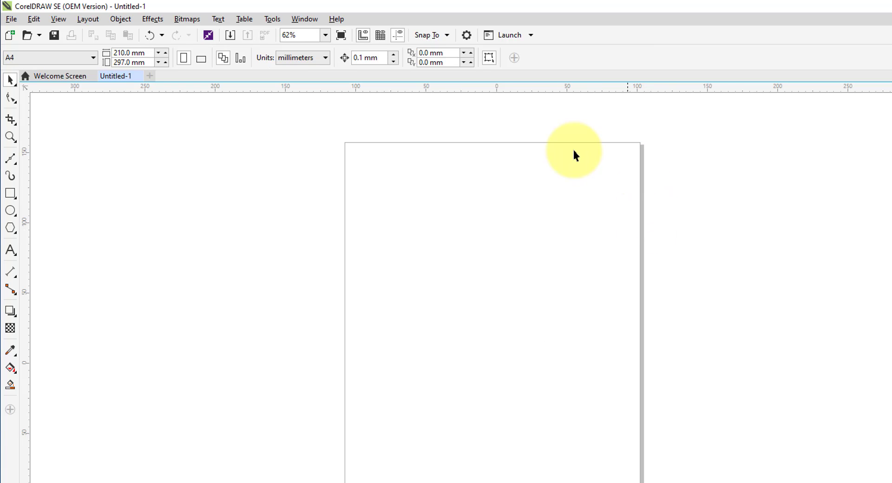
- Draw a wavy B-Spline across the upper page and past its edge, curving back and down, about 213 mm wide and 145 mm tall
{"action": "left_click", "coordinate": [16, 163]}
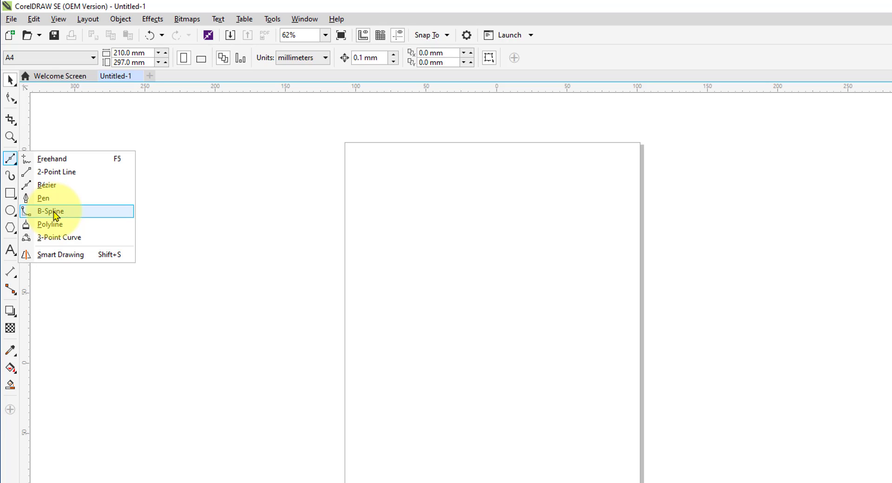
{"action": "left_click", "coordinate": [54, 212]}
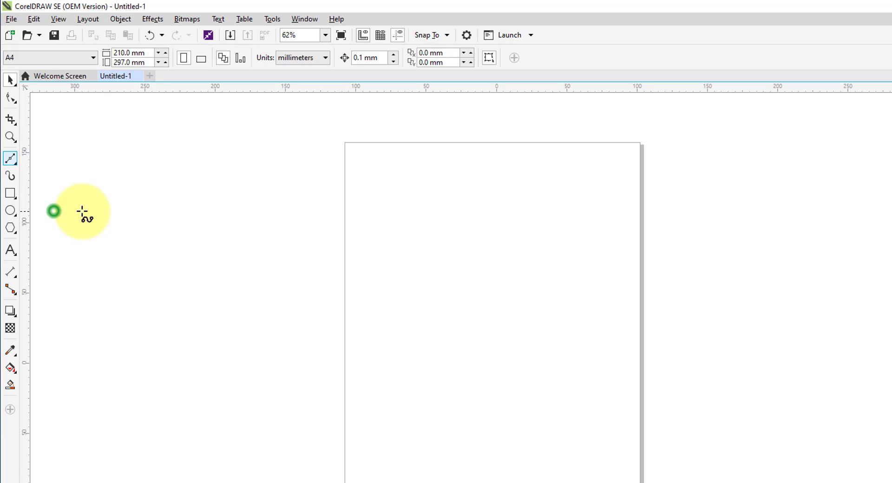
{"action": "left_click", "coordinate": [390, 231]}
{"action": "double_click", "coordinate": [508, 257]}
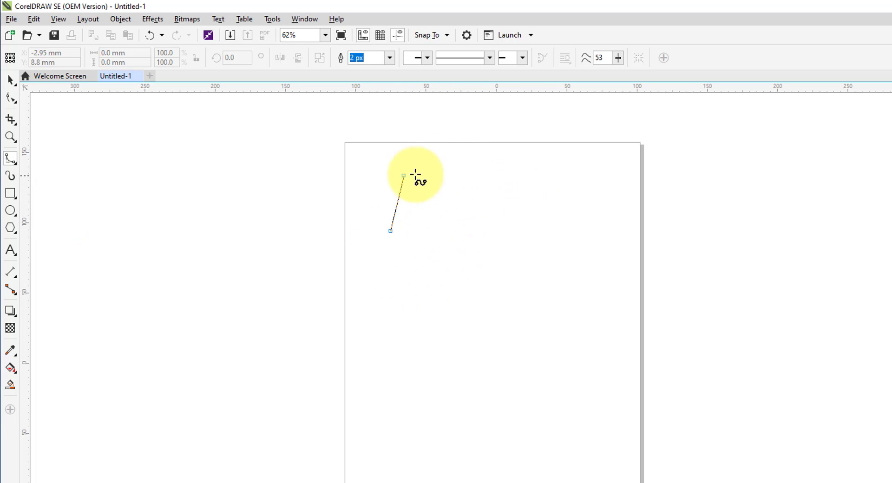
{"action": "left_click", "coordinate": [459, 157]}
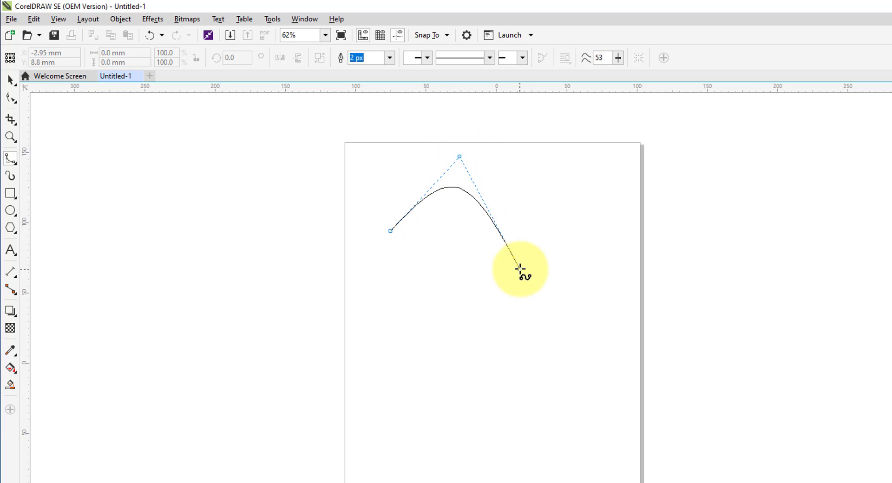
{"action": "left_click", "coordinate": [563, 250]}
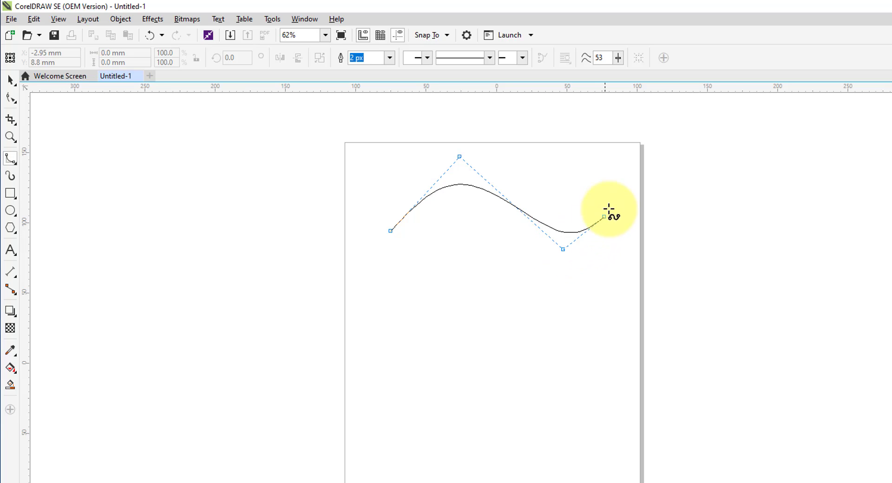
{"action": "left_click", "coordinate": [636, 150]}
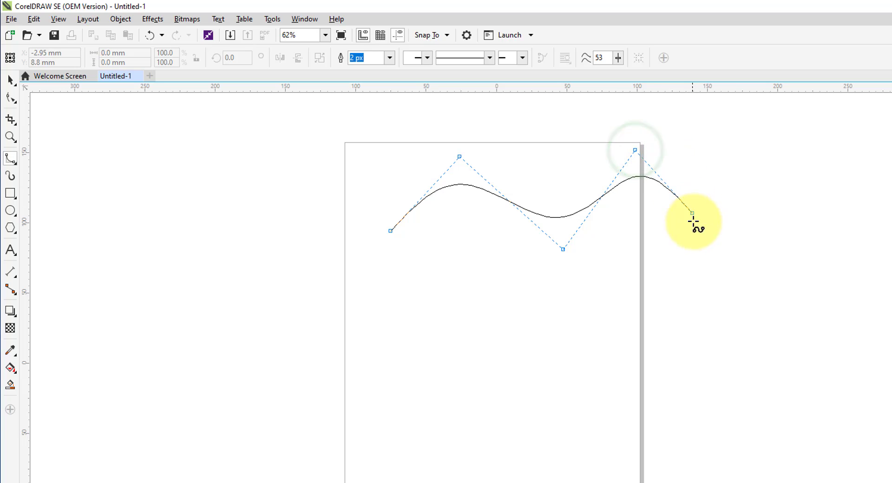
{"action": "left_click", "coordinate": [723, 237]}
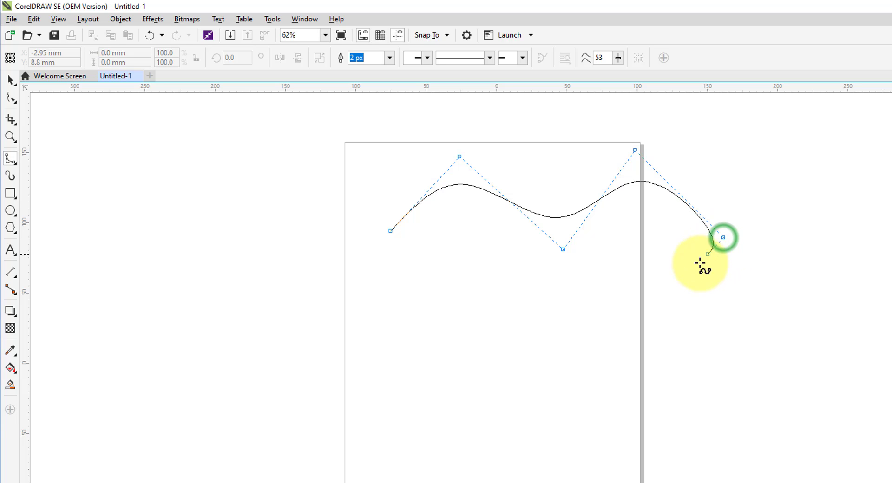
{"action": "left_click", "coordinate": [608, 282]}
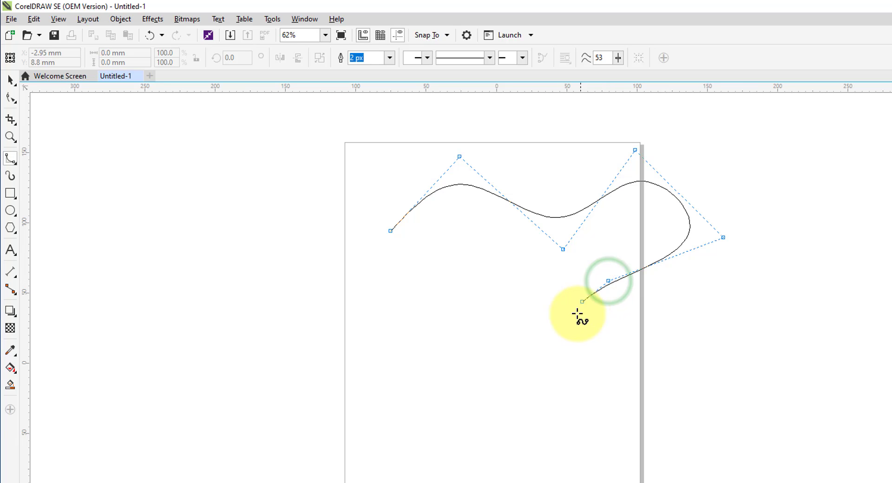
{"action": "double_click", "coordinate": [624, 385]}
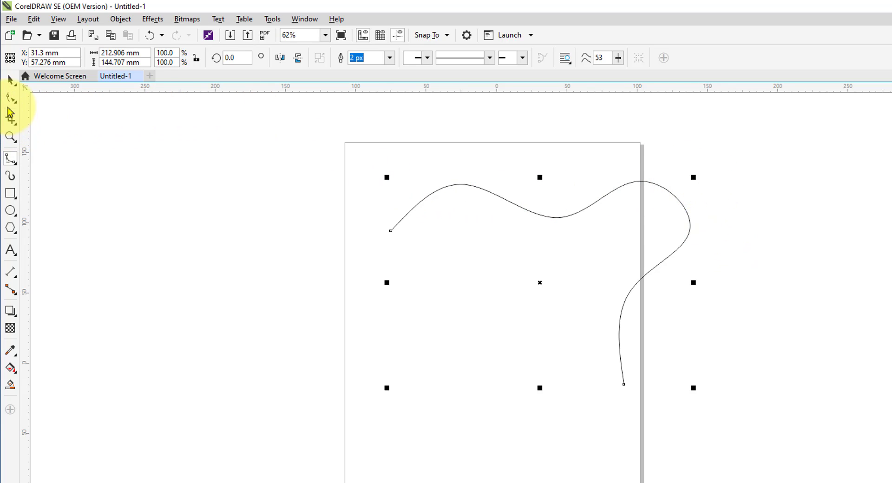
- Move the B-Spline's highest and outermost control points outward, and clamp the outermost one to form a sharp corner
{"action": "left_click", "coordinate": [9, 98]}
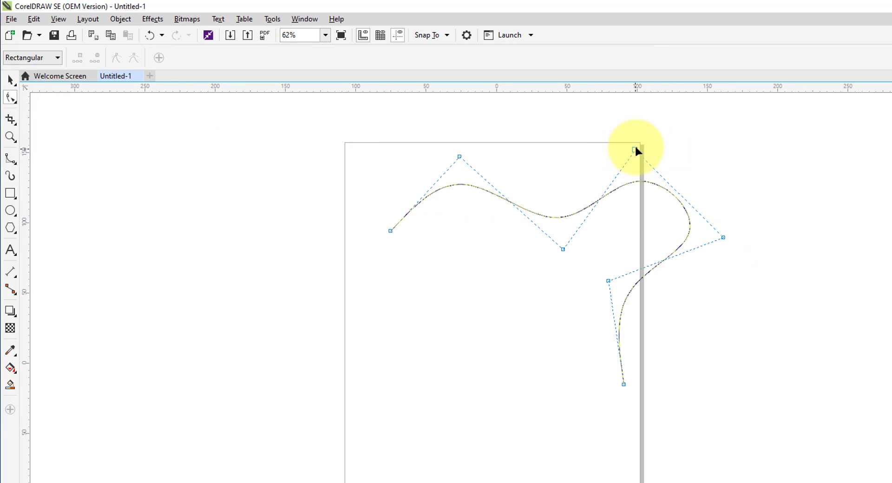
{"action": "left_click_drag", "start_coordinate": [635, 149], "coordinate": [622, 119]}
{"action": "left_click_drag", "start_coordinate": [723, 238], "coordinate": [776, 222]}
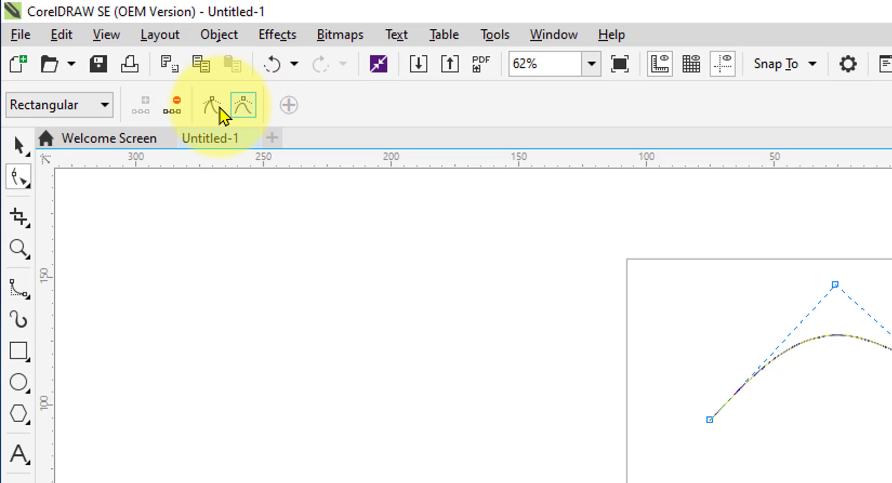
{"action": "left_click", "coordinate": [237, 107]}
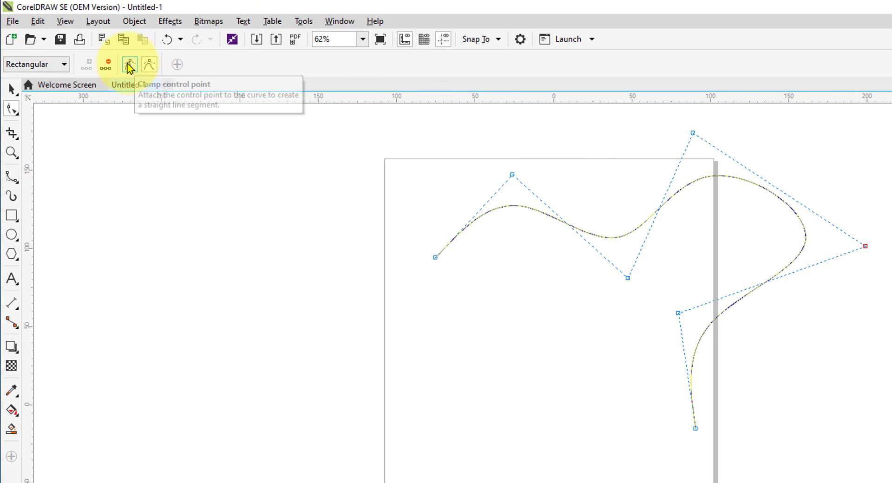
{"action": "left_click", "coordinate": [129, 66]}
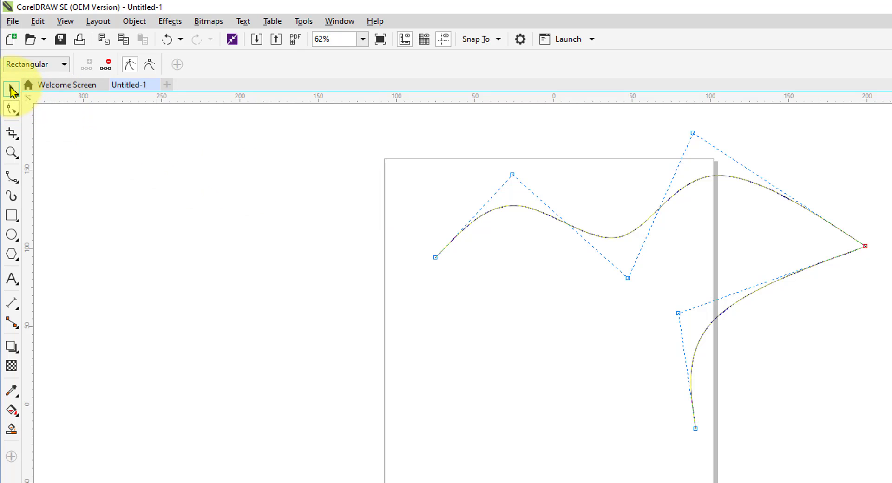
- Select the whole B-Spline and delete it
{"action": "left_click", "coordinate": [11, 88]}
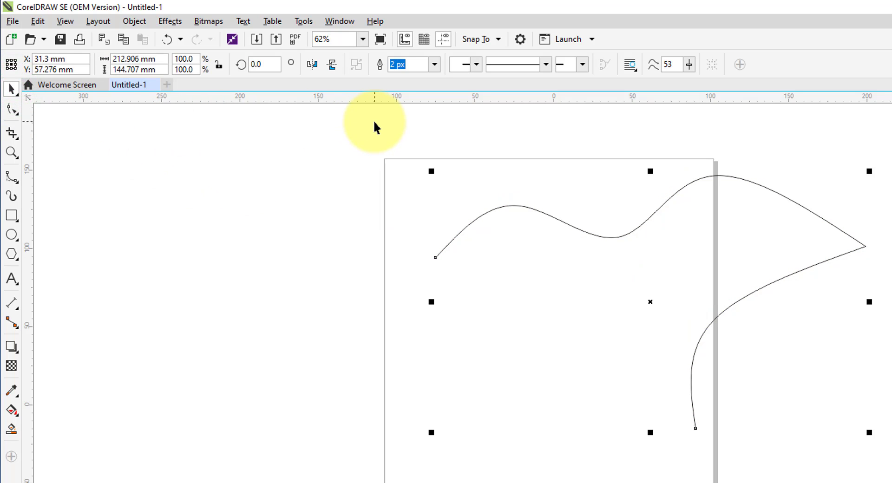
{"action": "key", "text": "Delete"}
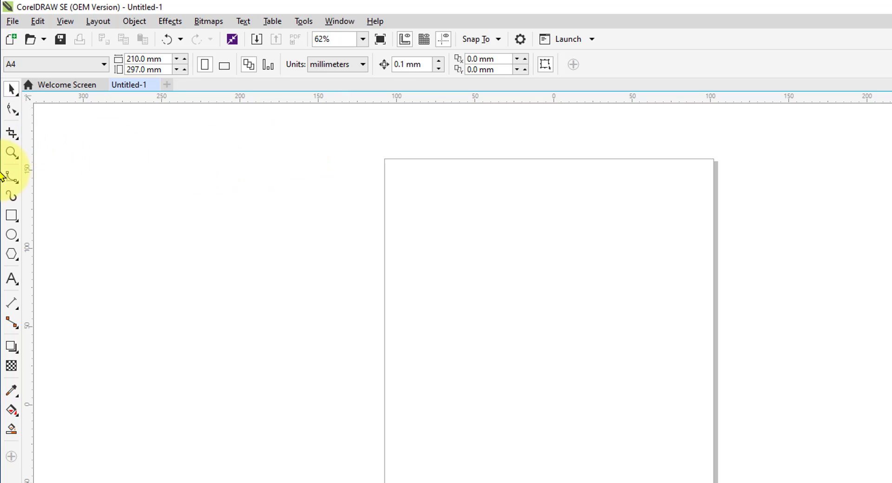
- Draw a wavy Freehand curve winding down from the upper page, about 74 mm wide and 166 mm tall
{"action": "left_click", "coordinate": [17, 187]}
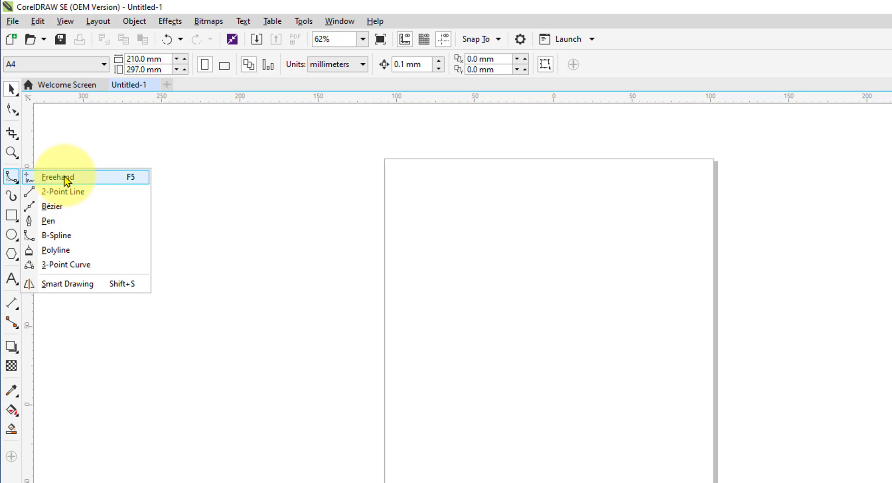
{"action": "left_click", "coordinate": [65, 179]}
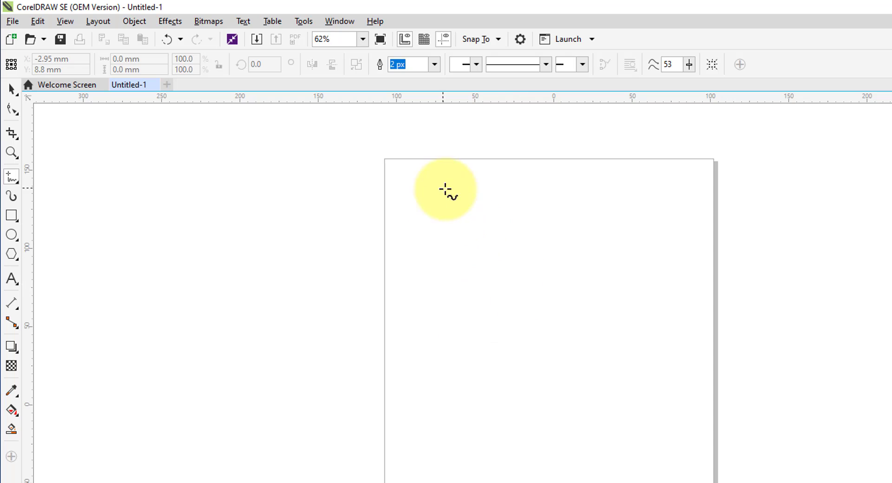
{"action": "left_click", "coordinate": [427, 218]}
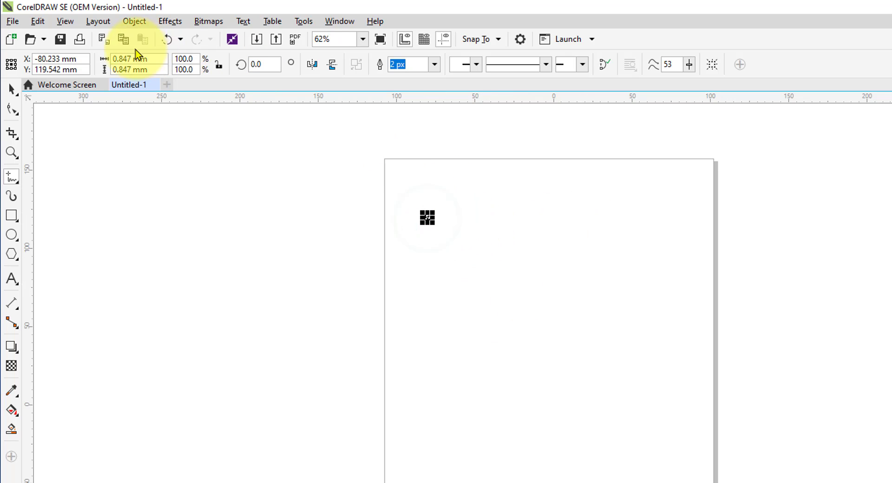
{"action": "left_click", "coordinate": [165, 39]}
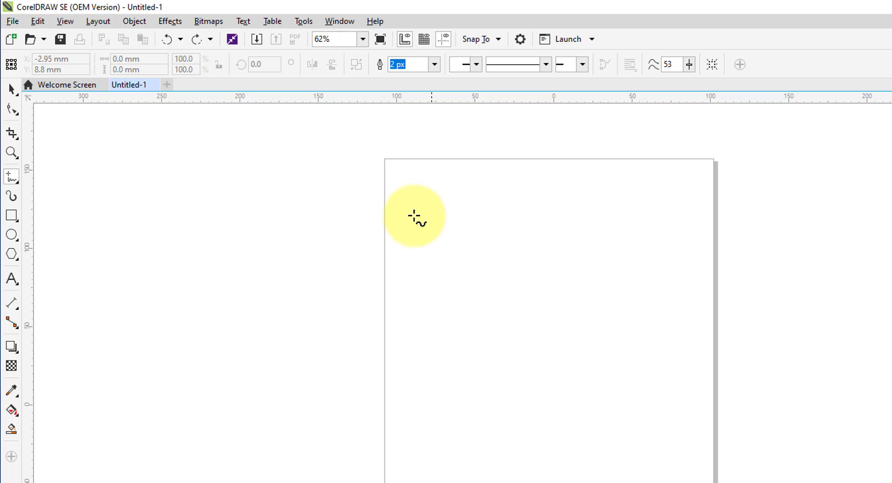
{"action": "mouse_move", "coordinate": [427, 212]}
{"action": "left_mouse_down"}
{"action": "mouse_move", "coordinate": [501, 224]}
{"action": "mouse_move", "coordinate": [490, 258]}
{"action": "mouse_move", "coordinate": [537, 292]}
{"action": "mouse_move", "coordinate": [462, 348]}
{"action": "mouse_move", "coordinate": [531, 349]}
{"action": "mouse_move", "coordinate": [511, 386]}
{"action": "mouse_move", "coordinate": [464, 398]}
{"action": "mouse_move", "coordinate": [484, 426]}
{"action": "mouse_move", "coordinate": [456, 451]}
{"action": "left_mouse_up"}
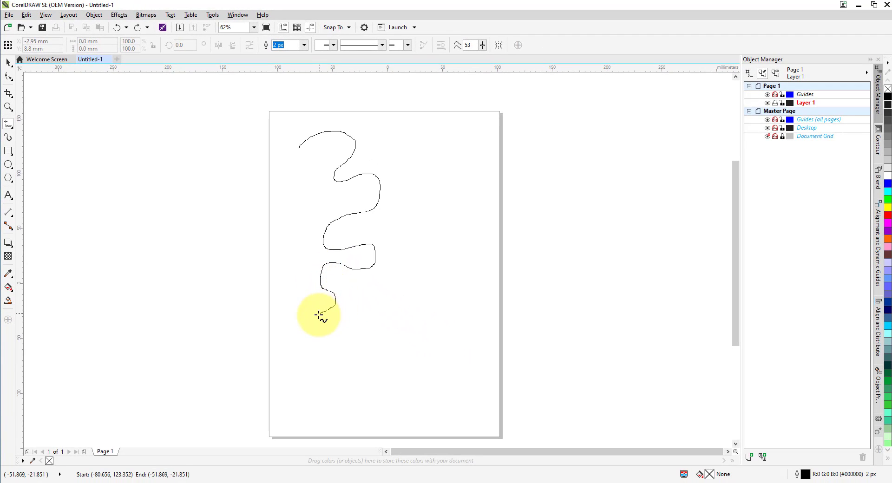
{"action": "left_click_drag", "start_coordinate": [319, 315], "coordinate": [318, 315]}
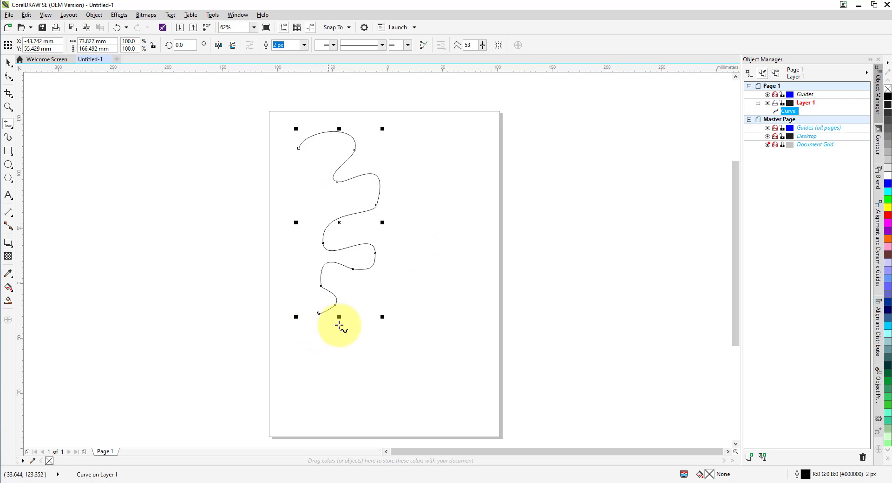
- Extend the curve's lower end with a straight segment and a rising freehand stretch, about 133 by 212 mm overall, and delete the path
{"action": "left_click", "coordinate": [317, 314]}
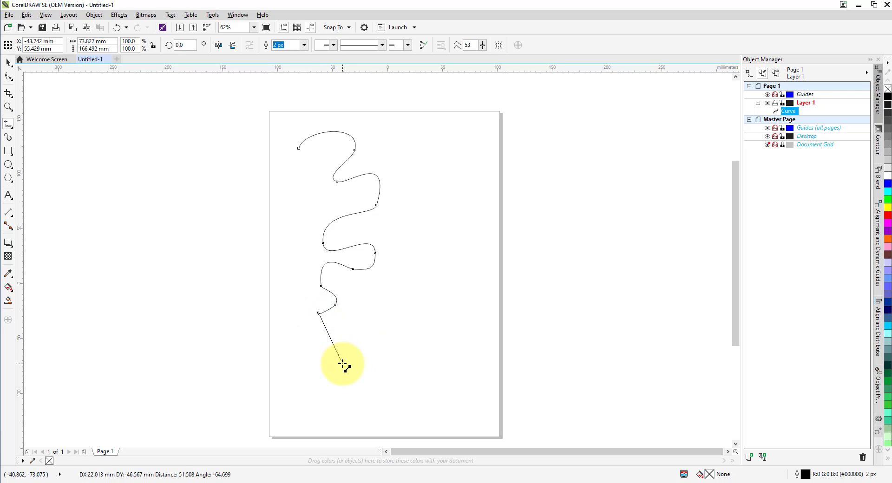
{"action": "left_click", "coordinate": [384, 365]}
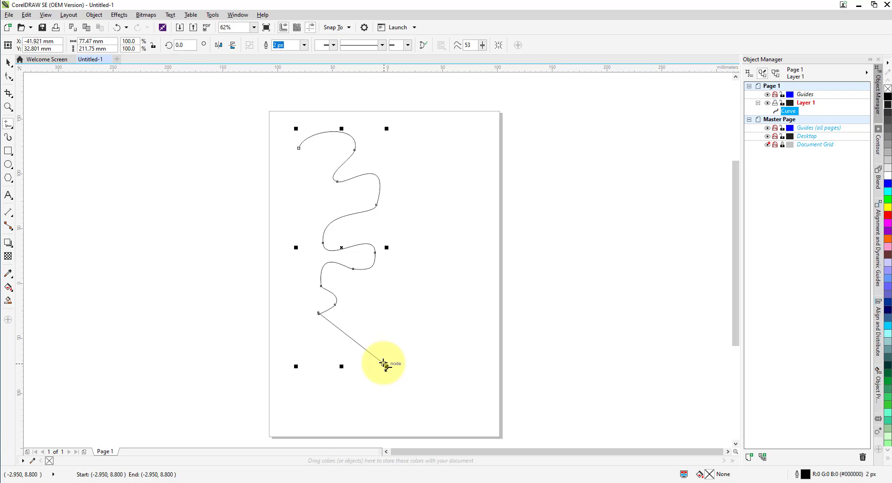
{"action": "mouse_move", "coordinate": [383, 364]}
{"action": "left_mouse_down"}
{"action": "mouse_move", "coordinate": [395, 324]}
{"action": "mouse_move", "coordinate": [385, 301]}
{"action": "mouse_move", "coordinate": [445, 234]}
{"action": "left_mouse_up"}
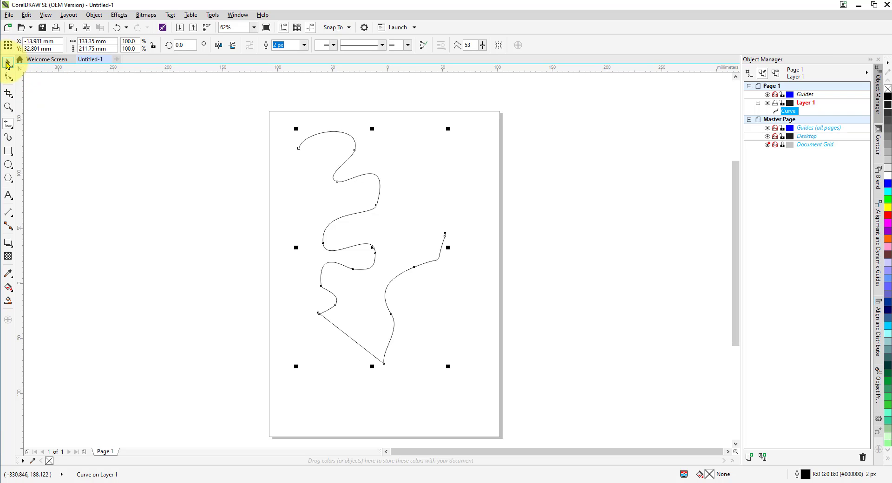
{"action": "left_click", "coordinate": [8, 63]}
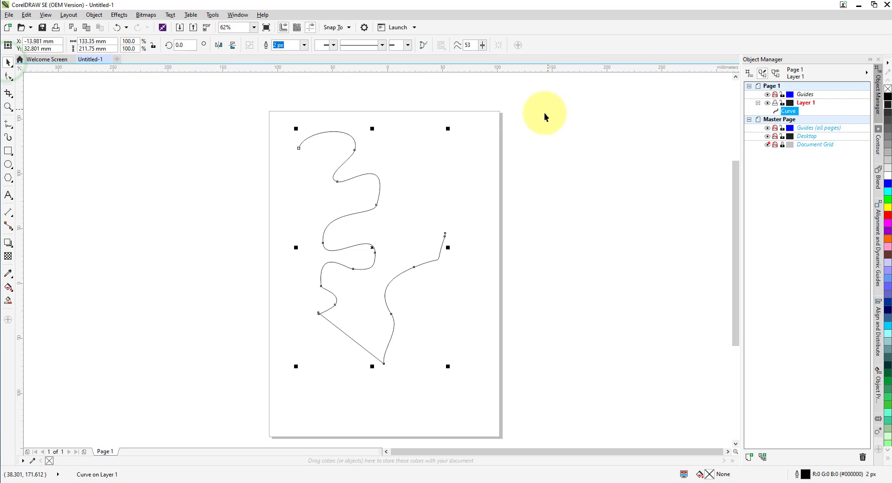
{"action": "key", "text": "Delete"}
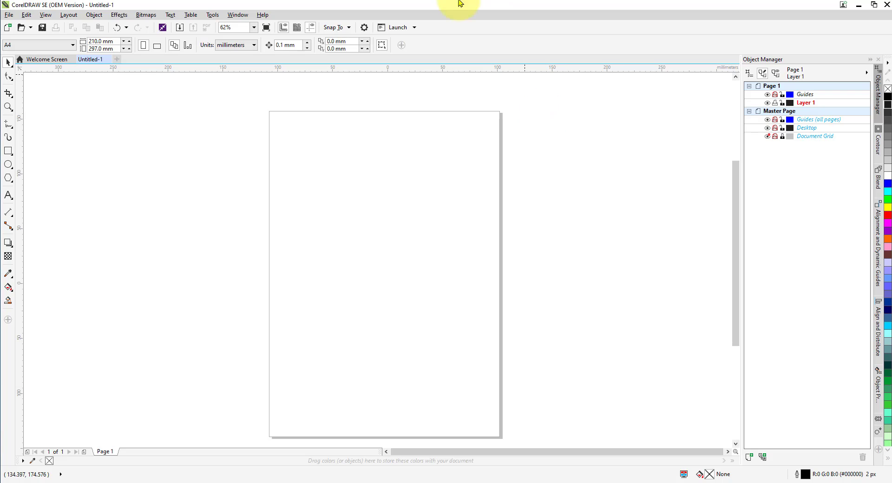
- Start a Polyline in the upper page with a freehand S-curve, a straight segment and a second freehand curve
{"action": "left_click", "coordinate": [12, 131]}
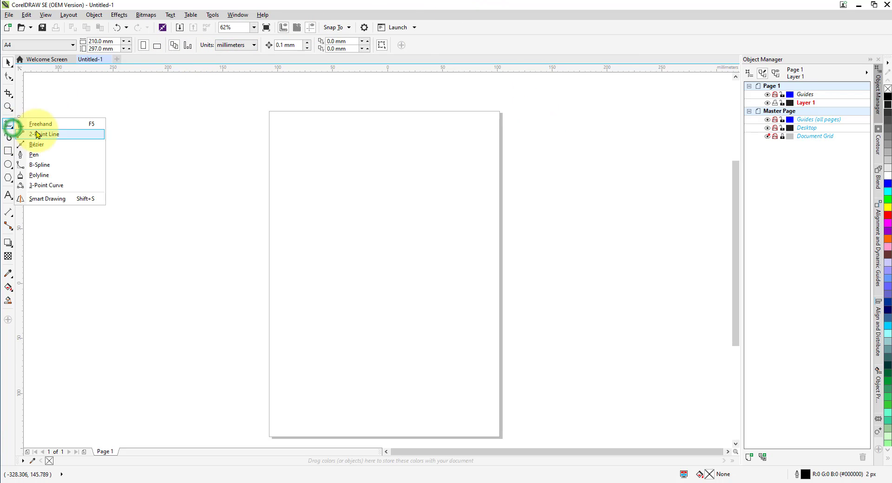
{"action": "left_click", "coordinate": [42, 177]}
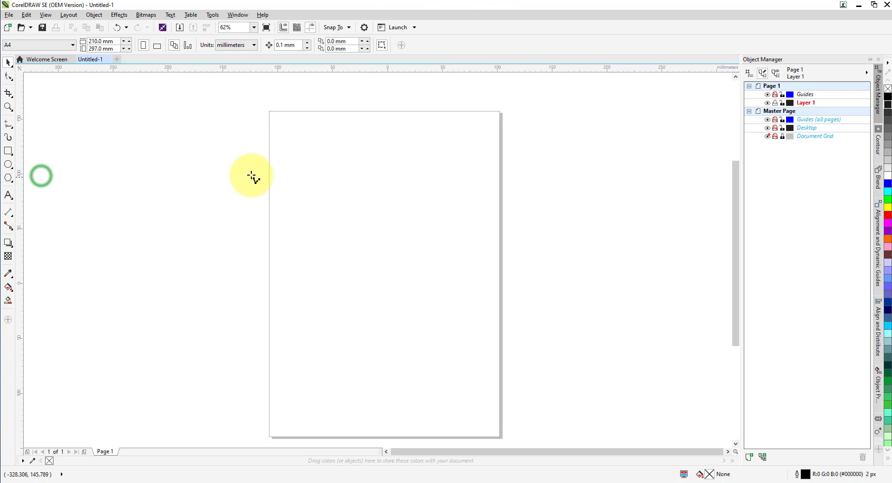
{"action": "left_click", "coordinate": [310, 164]}
{"action": "mouse_move", "coordinate": [347, 155]}
{"action": "left_mouse_down"}
{"action": "mouse_move", "coordinate": [365, 162]}
{"action": "mouse_move", "coordinate": [344, 194]}
{"action": "left_mouse_up"}
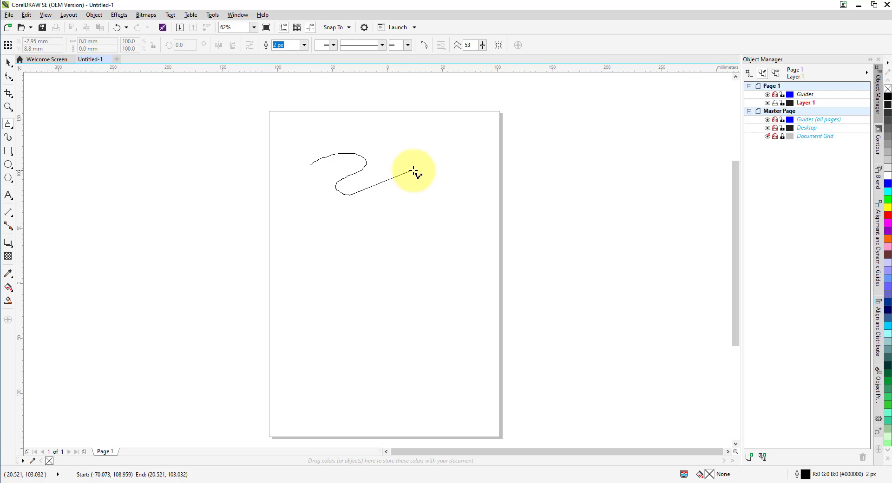
{"action": "mouse_move", "coordinate": [413, 170]}
{"action": "left_mouse_down"}
{"action": "mouse_move", "coordinate": [430, 186]}
{"action": "mouse_move", "coordinate": [434, 208]}
{"action": "mouse_move", "coordinate": [395, 232]}
{"action": "left_mouse_up"}
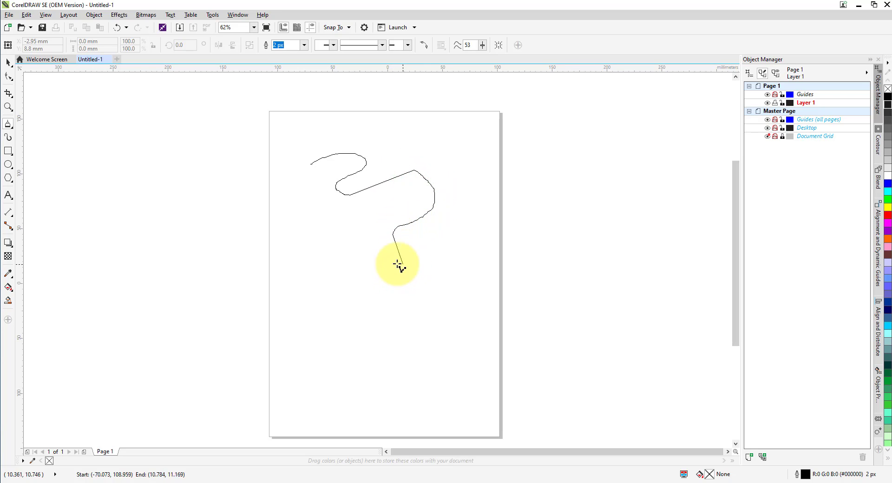
- Continue the polyline with straight segments and a freehand bulge past the page edge, about 176 by 178 mm overall, and delete it
{"action": "left_click", "coordinate": [323, 297]}
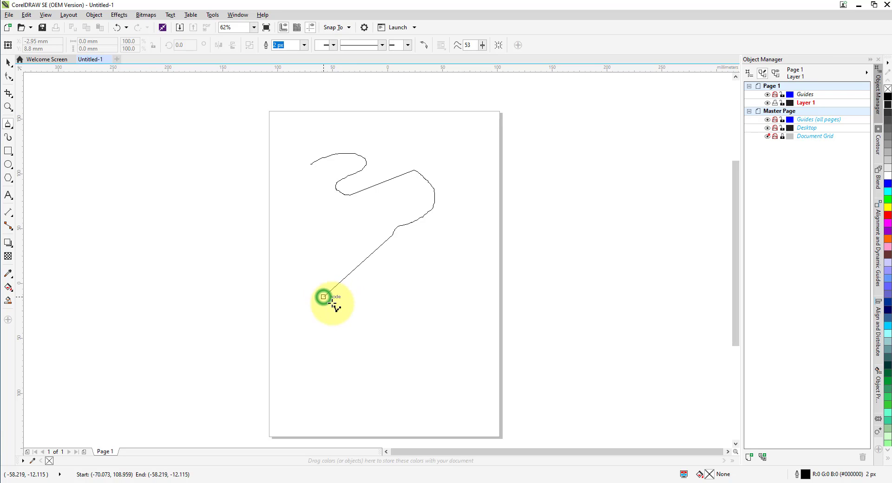
{"action": "left_click", "coordinate": [387, 326]}
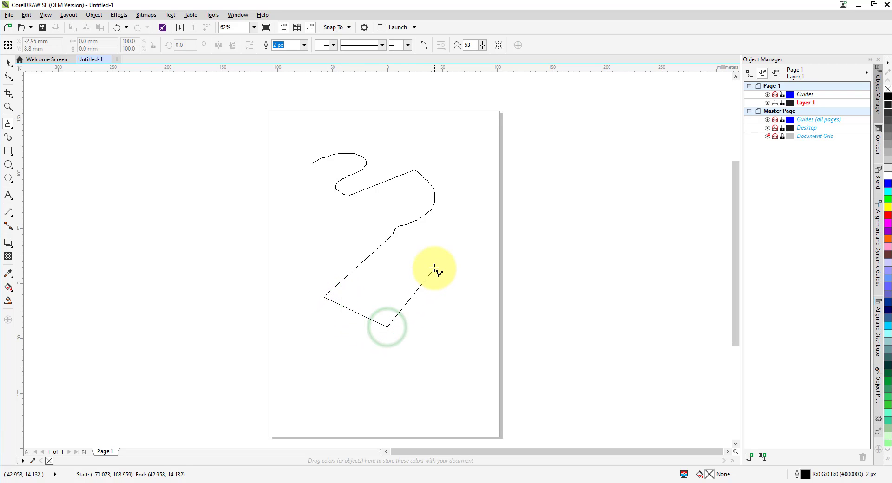
{"action": "left_click", "coordinate": [434, 268]}
{"action": "left_click", "coordinate": [454, 158]}
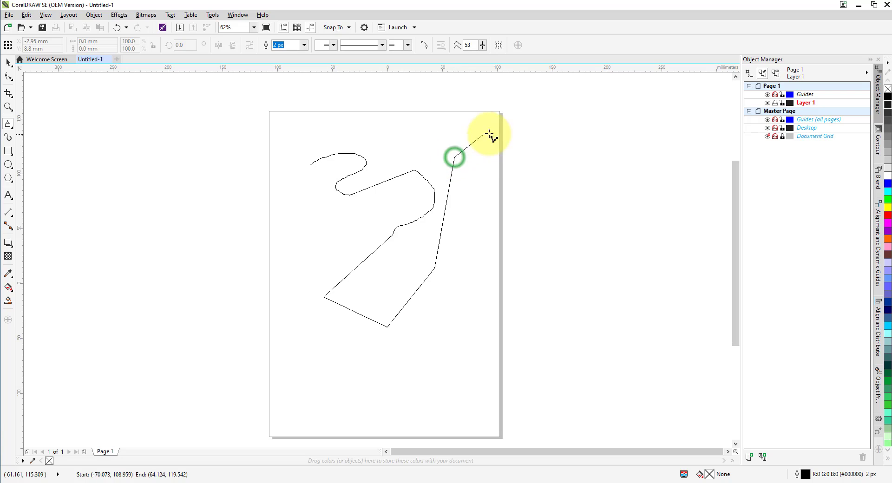
{"action": "mouse_move", "coordinate": [475, 165]}
{"action": "left_mouse_down"}
{"action": "mouse_move", "coordinate": [494, 174]}
{"action": "mouse_move", "coordinate": [503, 208]}
{"action": "mouse_move", "coordinate": [469, 257]}
{"action": "mouse_move", "coordinate": [467, 284]}
{"action": "mouse_move", "coordinate": [434, 324]}
{"action": "mouse_move", "coordinate": [471, 277]}
{"action": "left_mouse_up"}
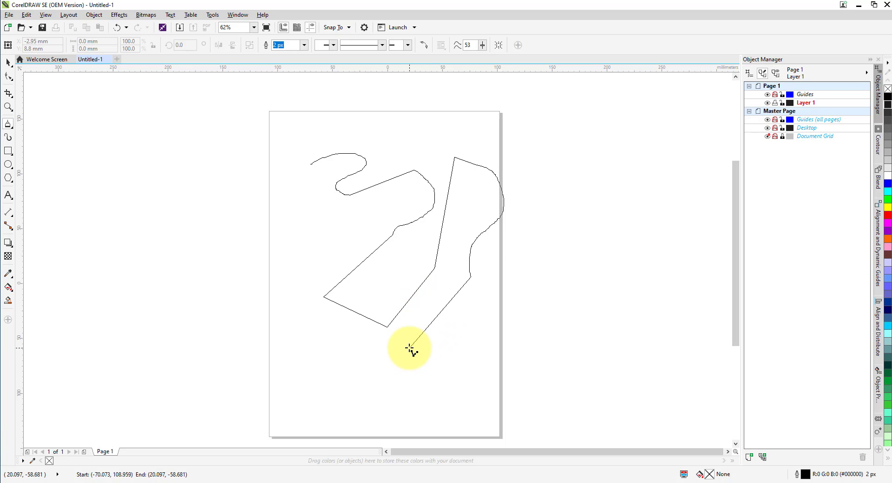
{"action": "left_click", "coordinate": [409, 348]}
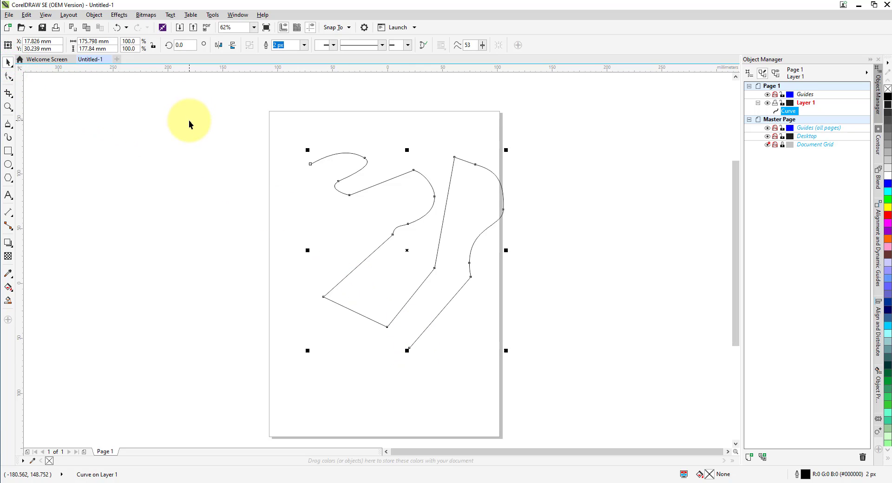
{"action": "key", "text": "Delete"}
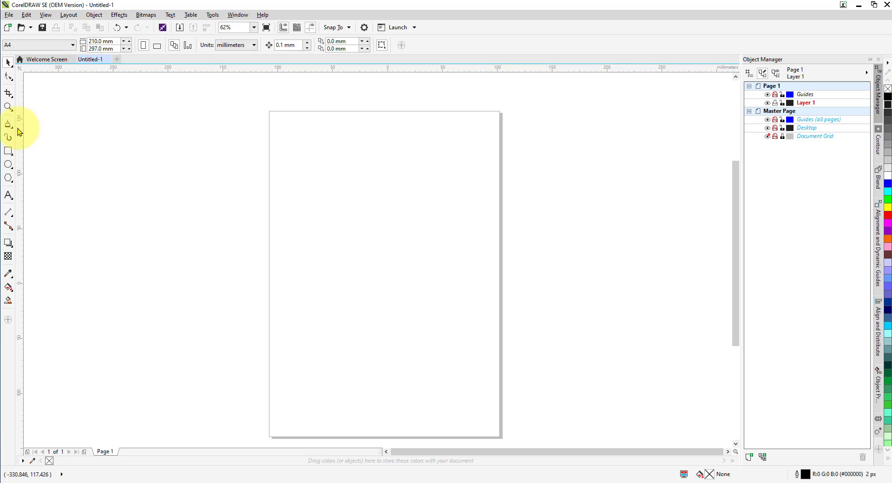
- Draw an upward-arching 3-Point Curve across the middle of the page, about 95 mm wide and 97 mm tall
{"action": "left_click", "coordinate": [12, 129]}
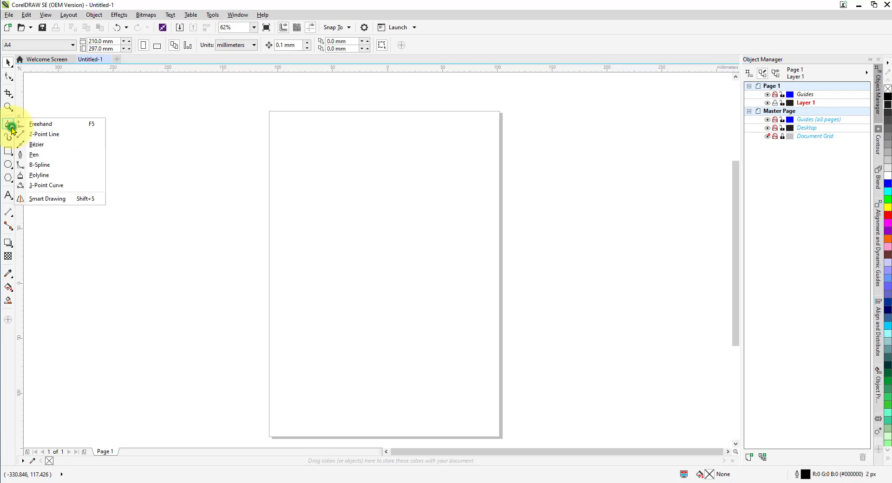
{"action": "left_click", "coordinate": [41, 186]}
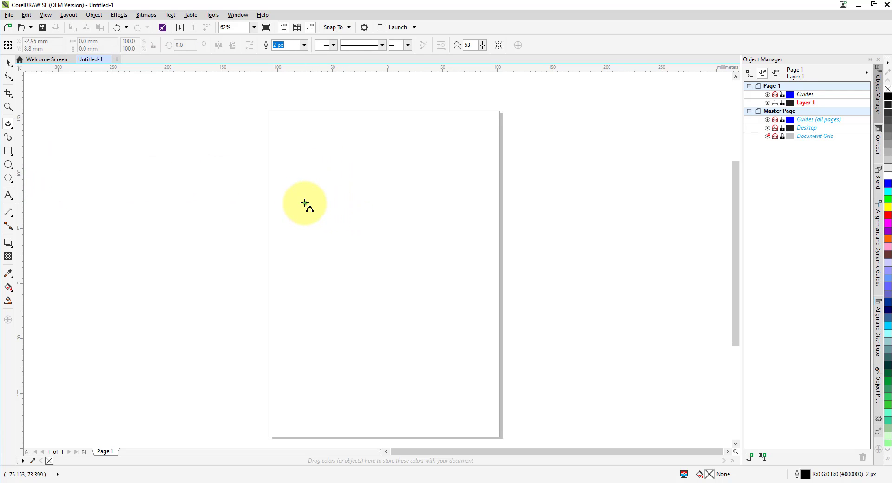
{"action": "left_click_drag", "start_coordinate": [305, 203], "coordinate": [410, 279]}
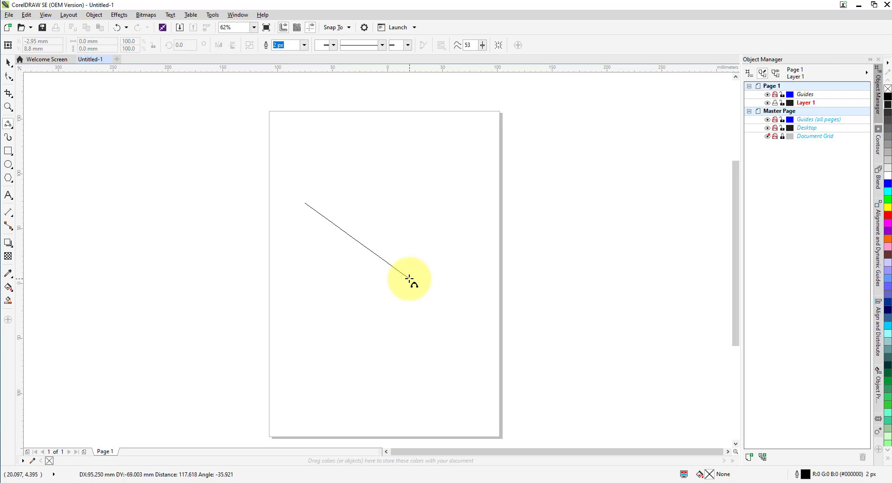
{"action": "left_click_drag", "start_coordinate": [410, 280], "coordinate": [409, 280]}
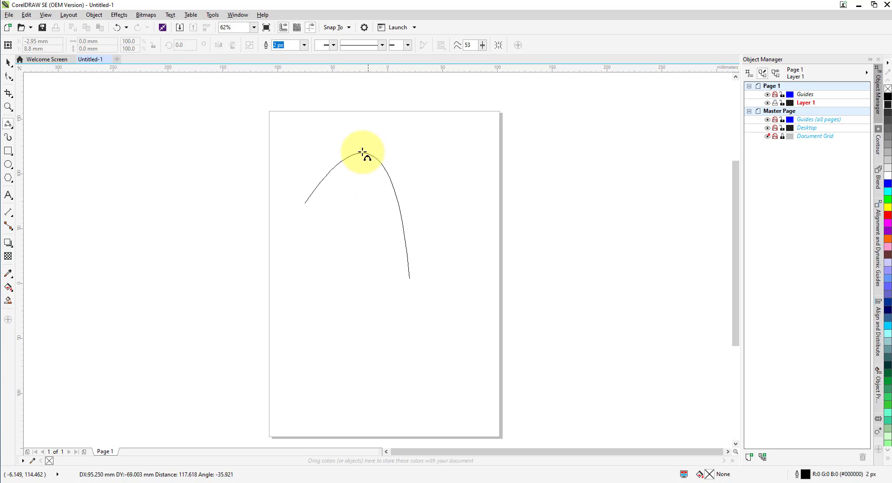
{"action": "left_click", "coordinate": [357, 173]}
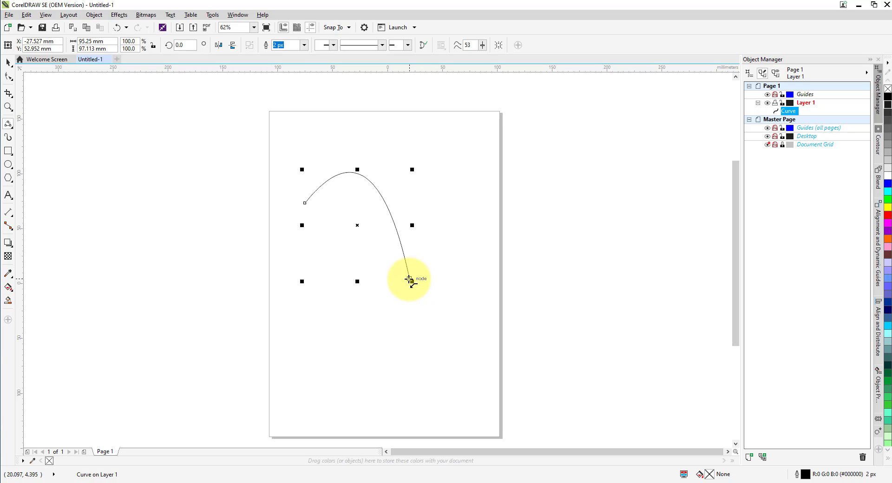
- Close the arch into a leaf shape with a second, downward-bulging 3-Point Curve from its lower end node to its start node
{"action": "left_click_drag", "start_coordinate": [409, 279], "coordinate": [303, 224]}
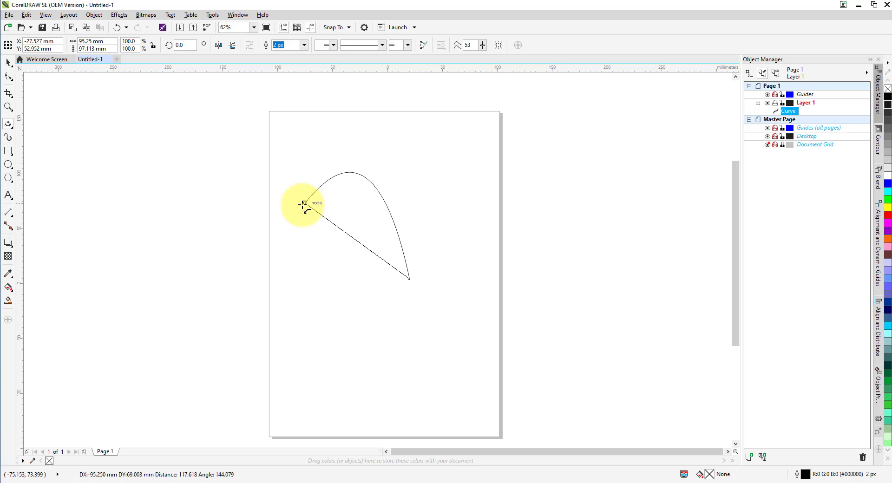
{"action": "left_click_drag", "start_coordinate": [303, 205], "coordinate": [309, 255]}
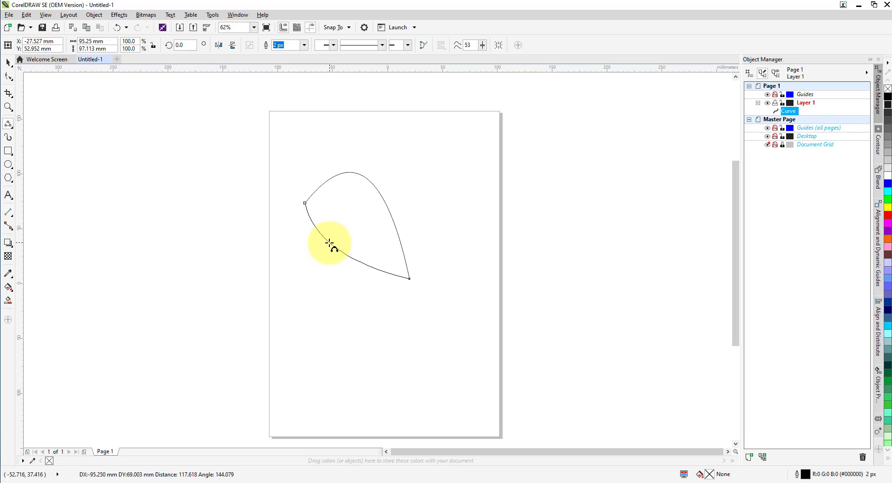
{"action": "left_click_drag", "start_coordinate": [329, 244], "coordinate": [329, 245]}
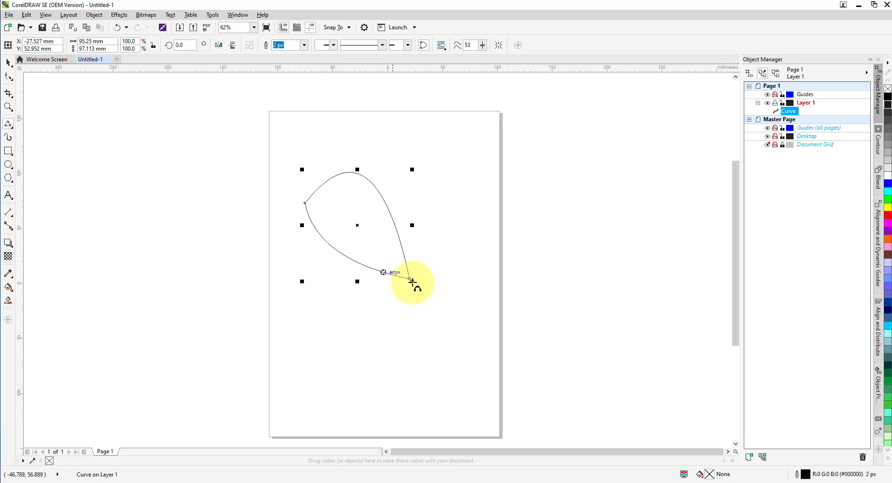